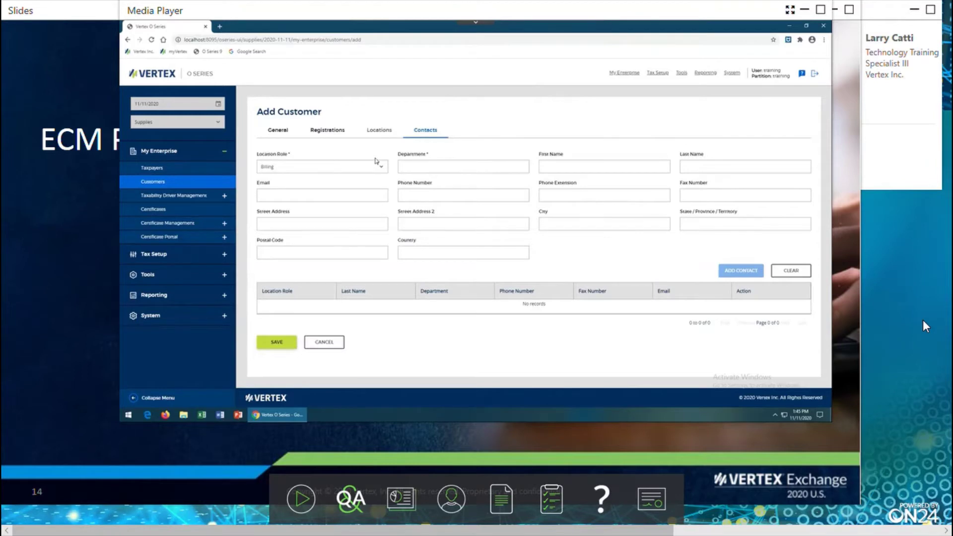
Set the contact's location role to Both and department to Tax Department.
{"action": "left_click", "coordinate": [383, 169]}
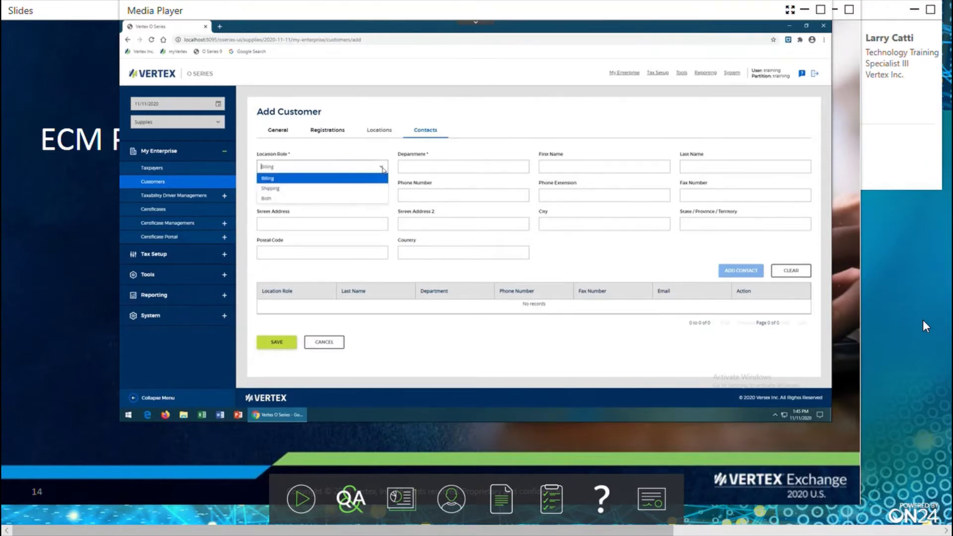
{"action": "left_click", "coordinate": [295, 199]}
{"action": "left_click", "coordinate": [428, 166]}
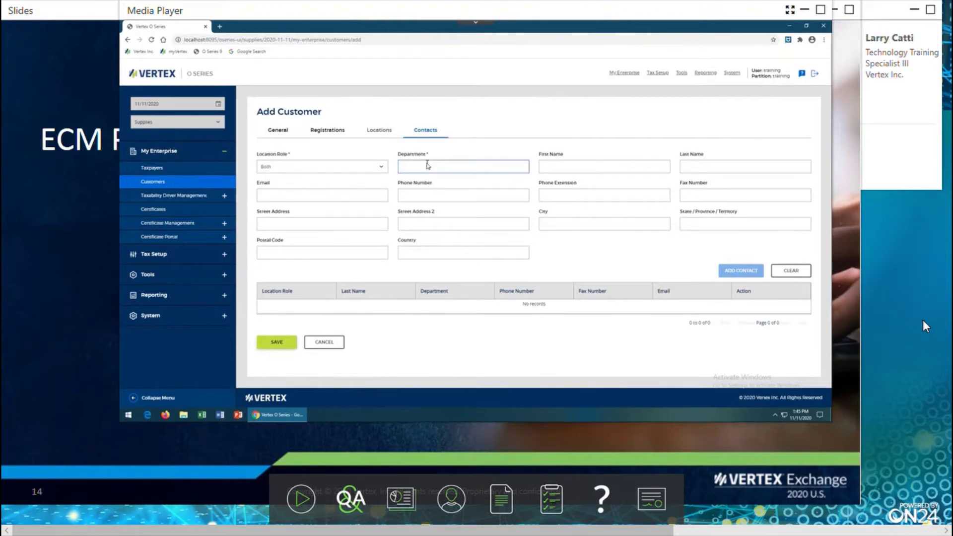
{"action": "type", "text": "Ta"}
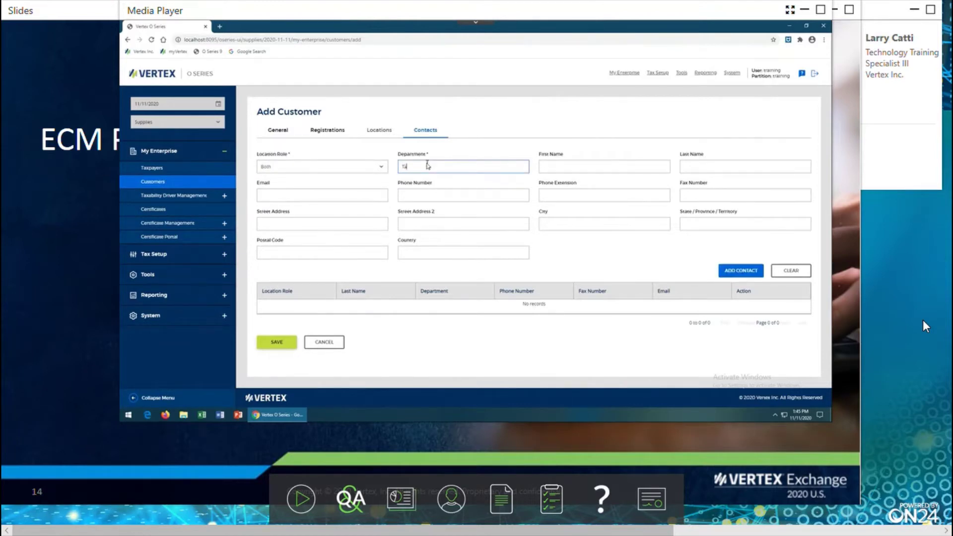
{"action": "type", "text": "x Department"}
Enter the contact's first name, last name, e-mail address and phone number.
{"action": "left_click", "coordinate": [563, 165]}
{"action": "key", "text": "Tab"}
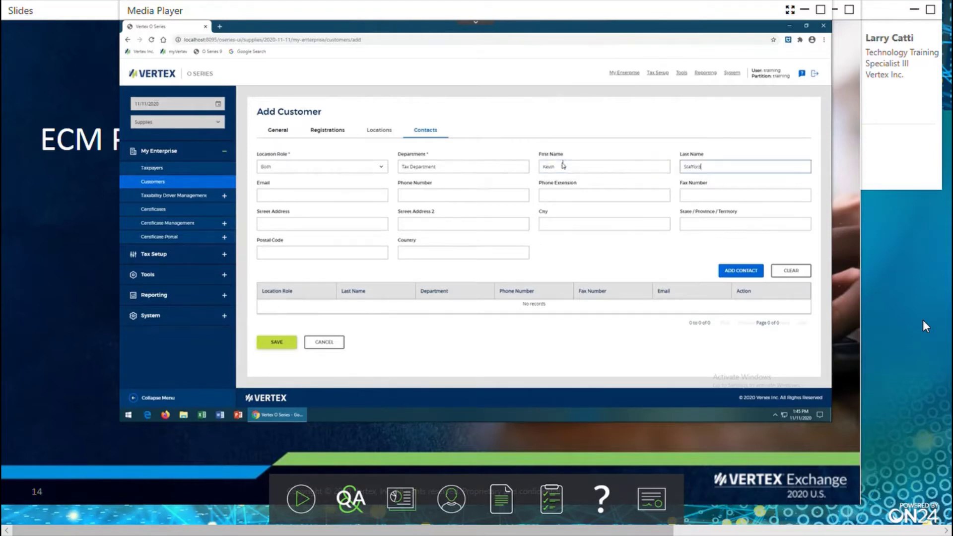
{"action": "key", "text": "Tab"}
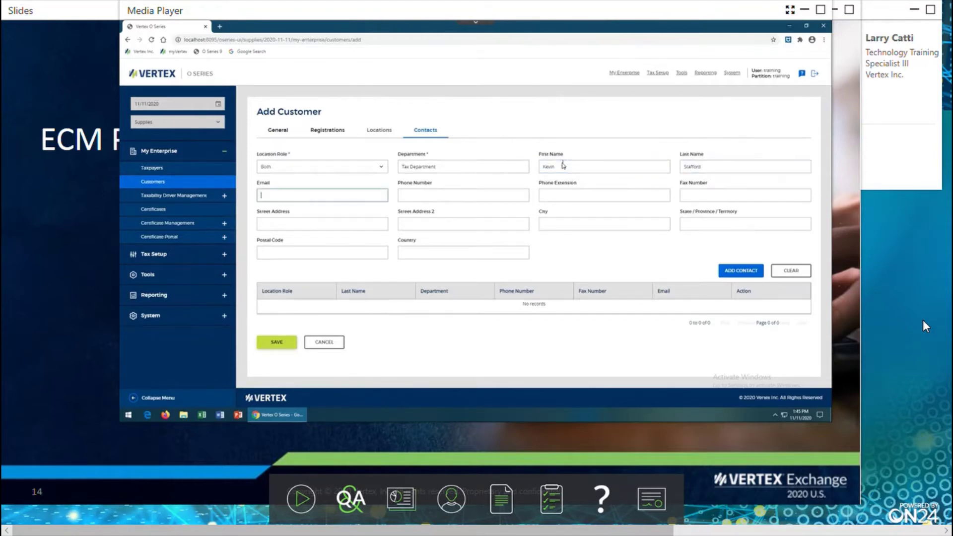
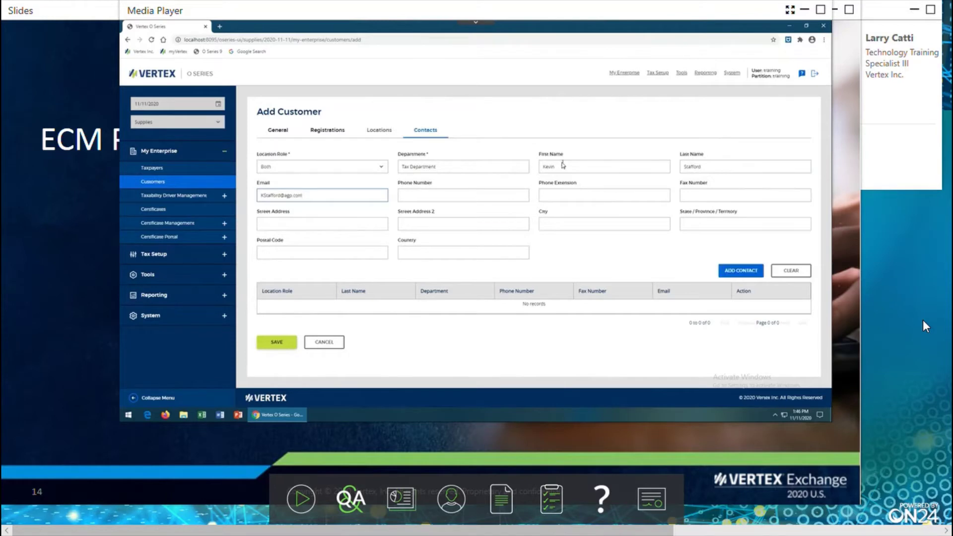
{"action": "left_click", "coordinate": [457, 196]}
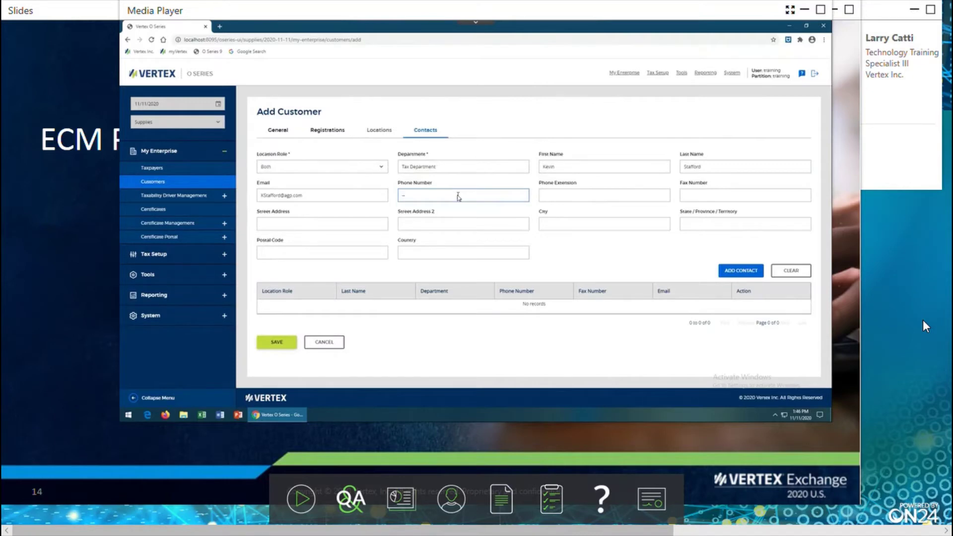
Enter the contact's phone extension and fax number, correcting the fax's mistyped ending.
{"action": "left_click", "coordinate": [581, 197]}
{"action": "type", "text": "5859"}
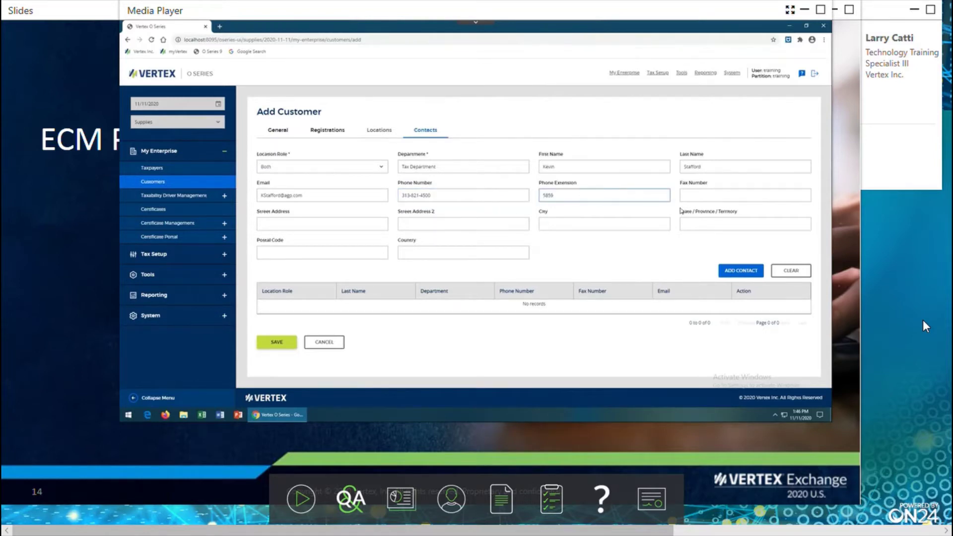
{"action": "left_click", "coordinate": [716, 196]}
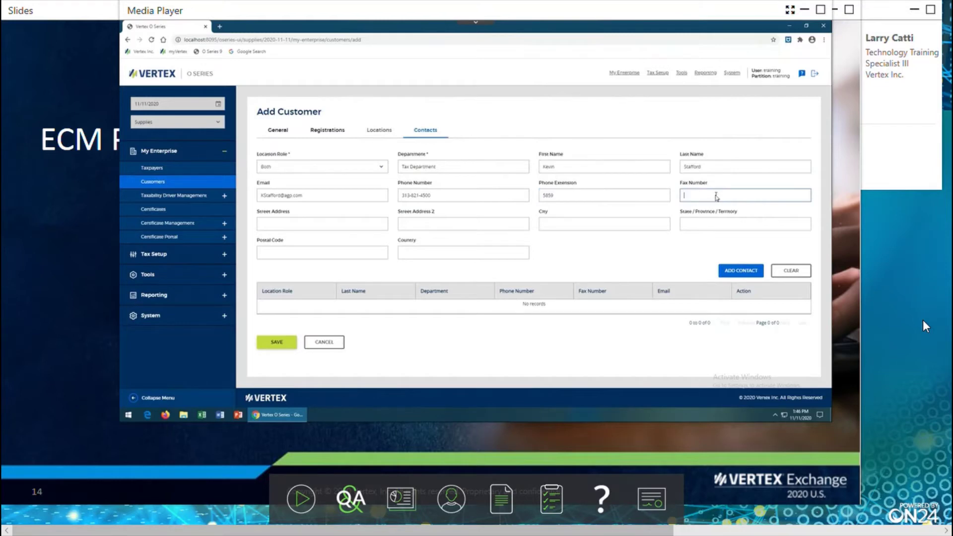
{"action": "type", "text": "4599"}
Fill in the contact's street address, city, state and postal code.
{"action": "left_click", "coordinate": [331, 225]}
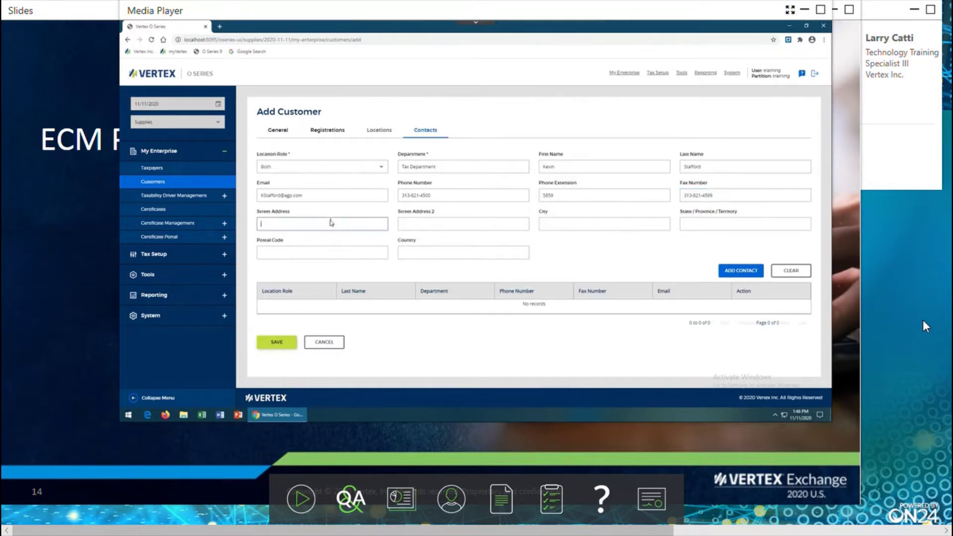
{"action": "key", "text": "Tab"}
{"action": "key", "text": "Tab"}
{"action": "type", "text": "D"}
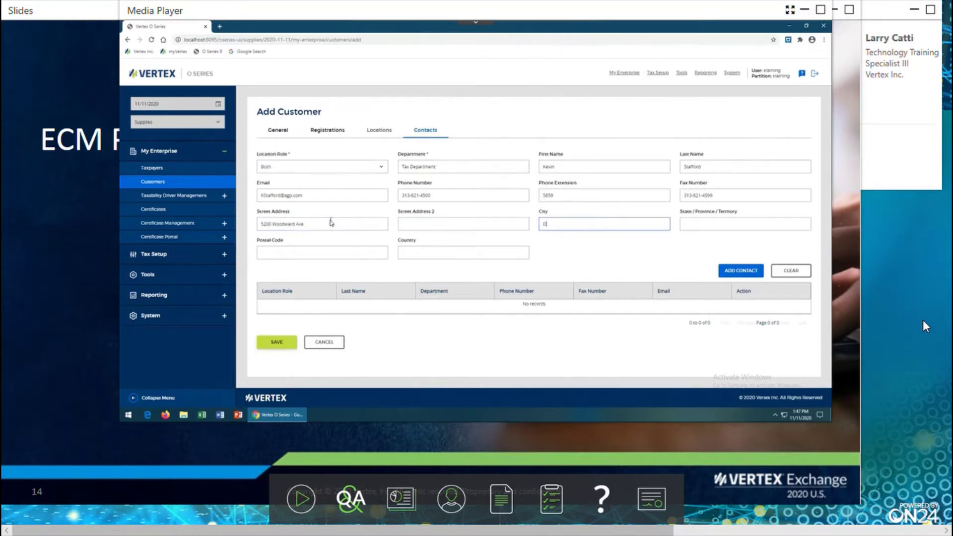
{"action": "type", "text": "etroit"}
{"action": "key", "text": "Tab"}
{"action": "type", "text": "MI"}
{"action": "key", "text": "Tab"}
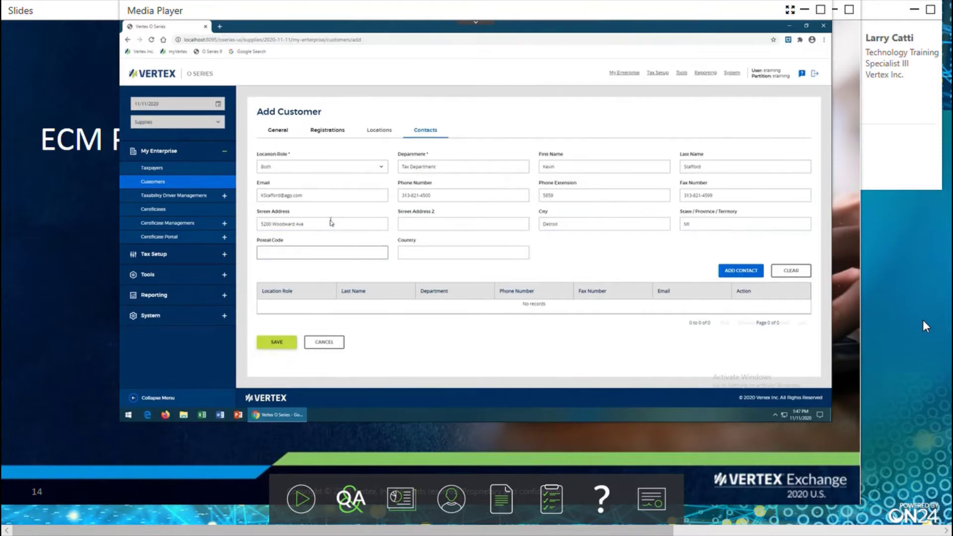
{"action": "type", "text": "48202"}
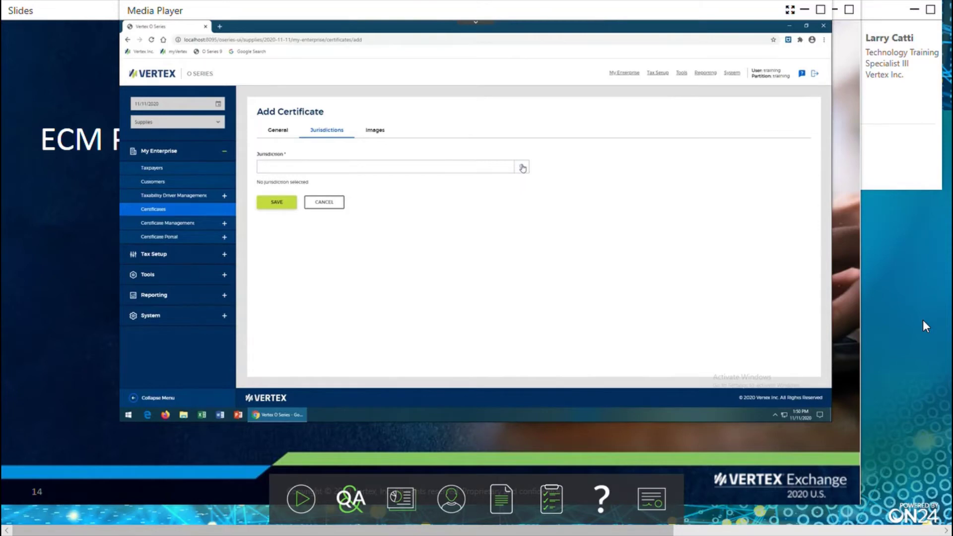
Mark ALABAMA as a covered jurisdiction under United States and list its cities.
{"action": "left_click", "coordinate": [522, 168]}
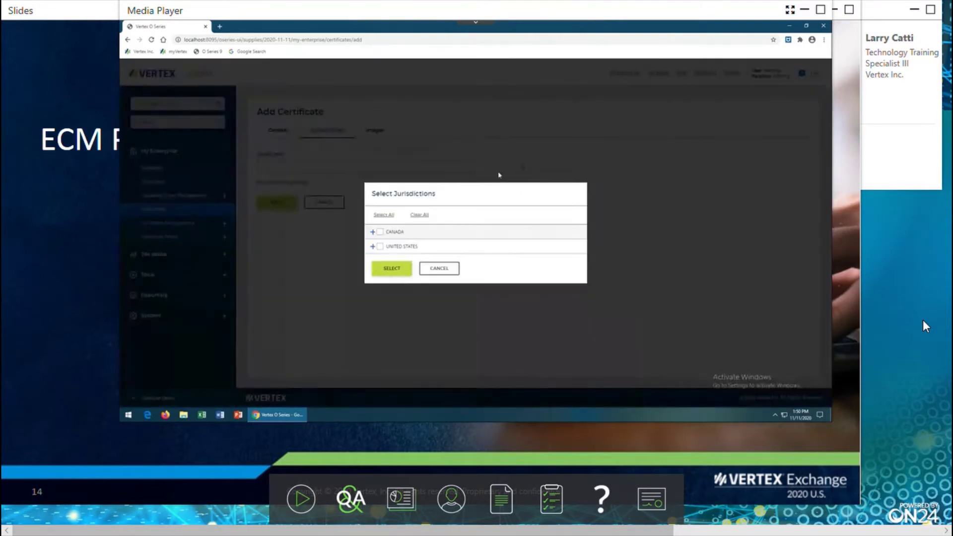
{"action": "triple_click", "coordinate": [495, 188]}
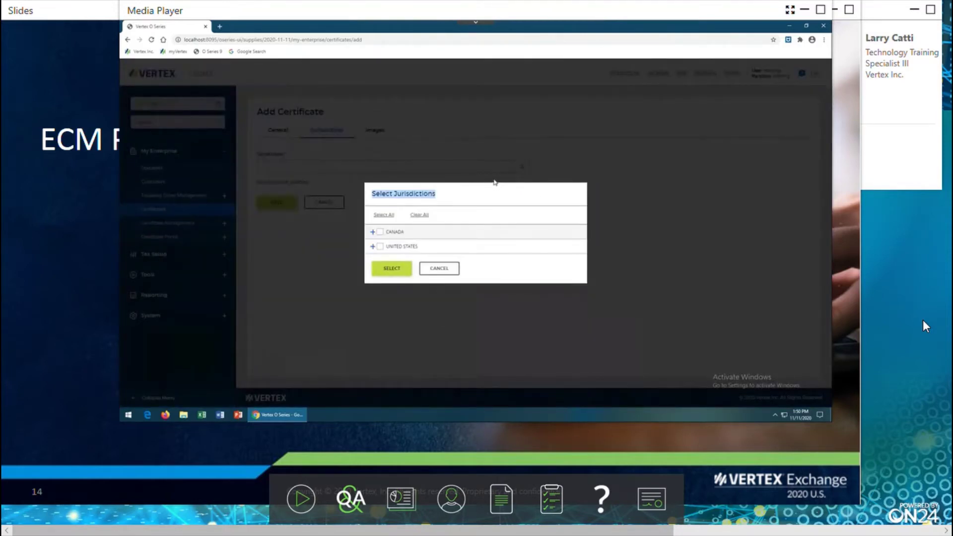
{"action": "left_click", "coordinate": [372, 247]}
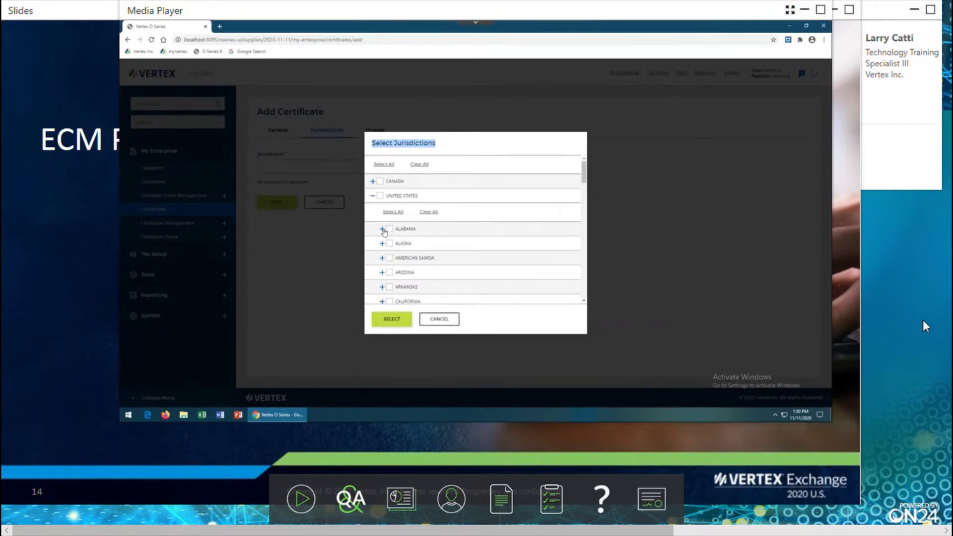
{"action": "left_click", "coordinate": [388, 230]}
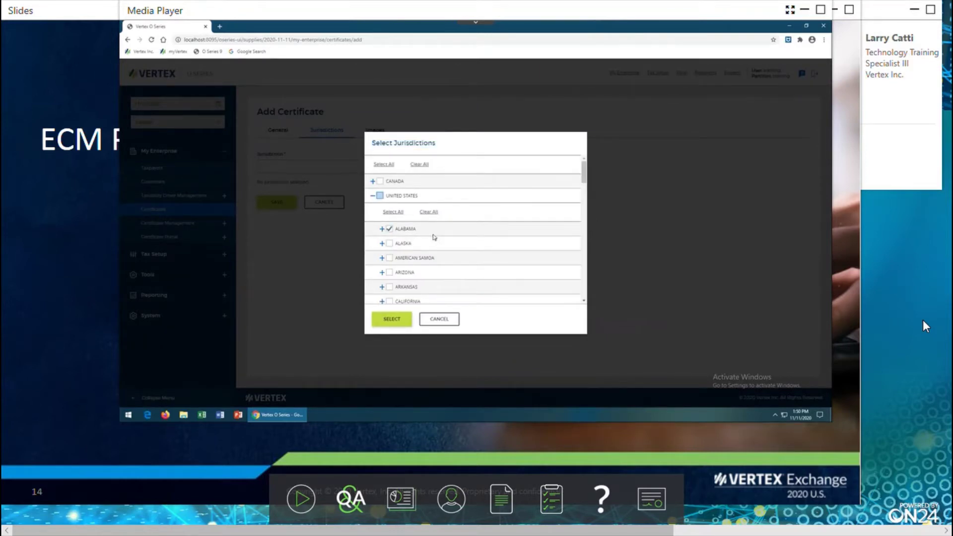
{"action": "left_click", "coordinate": [382, 229]}
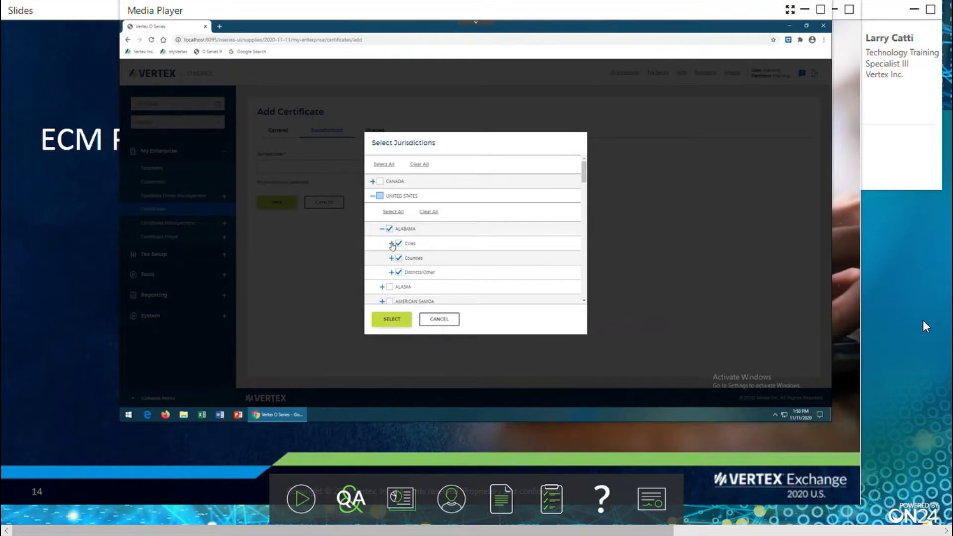
{"action": "left_click", "coordinate": [391, 243]}
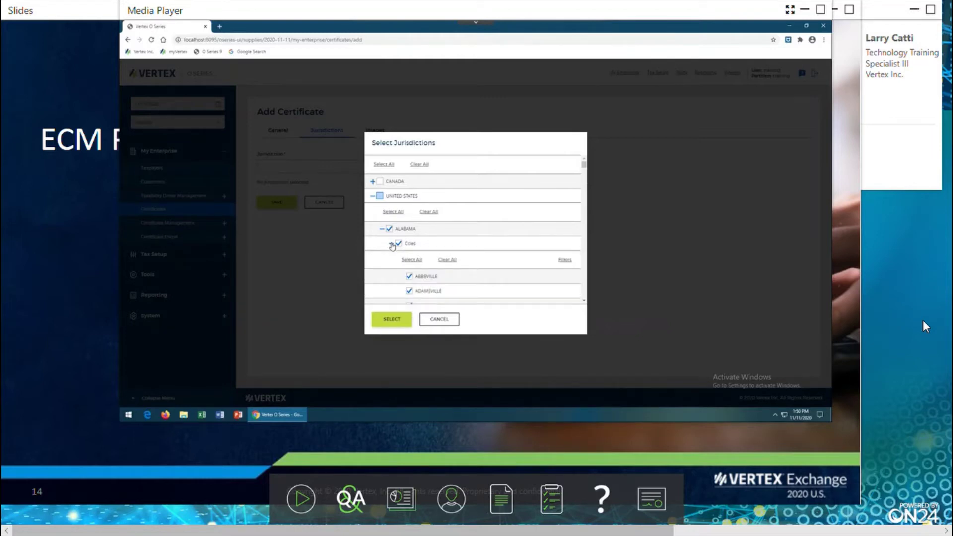
Filter Alabama cities by AUTAUGA county and exclude Autaugaville, Billingsley, Millbrook and Prattville.
{"action": "left_click", "coordinate": [564, 260]}
{"action": "left_click", "coordinate": [437, 280]}
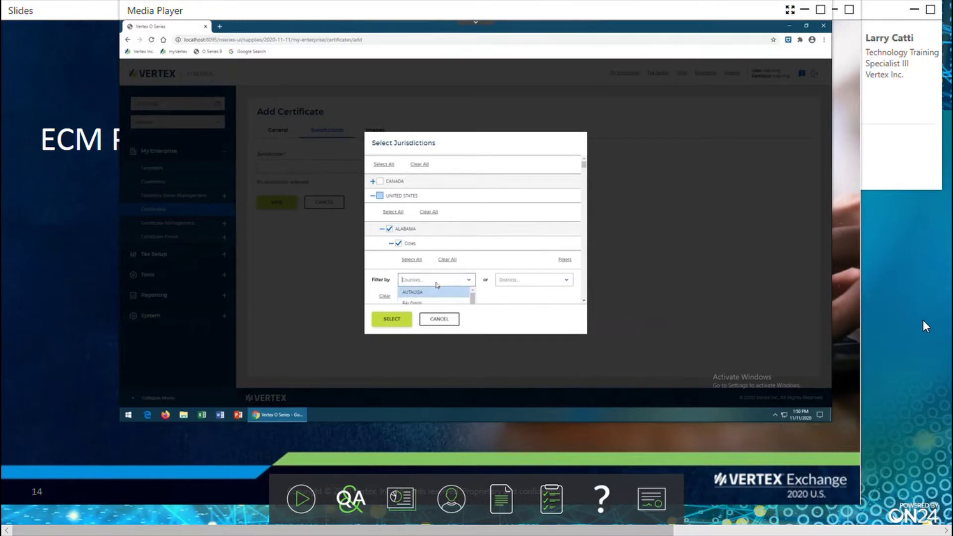
{"action": "left_click", "coordinate": [423, 293]}
{"action": "scroll", "coordinate": [496, 238], "scroll_direction": "down", "scroll_amount": 3}
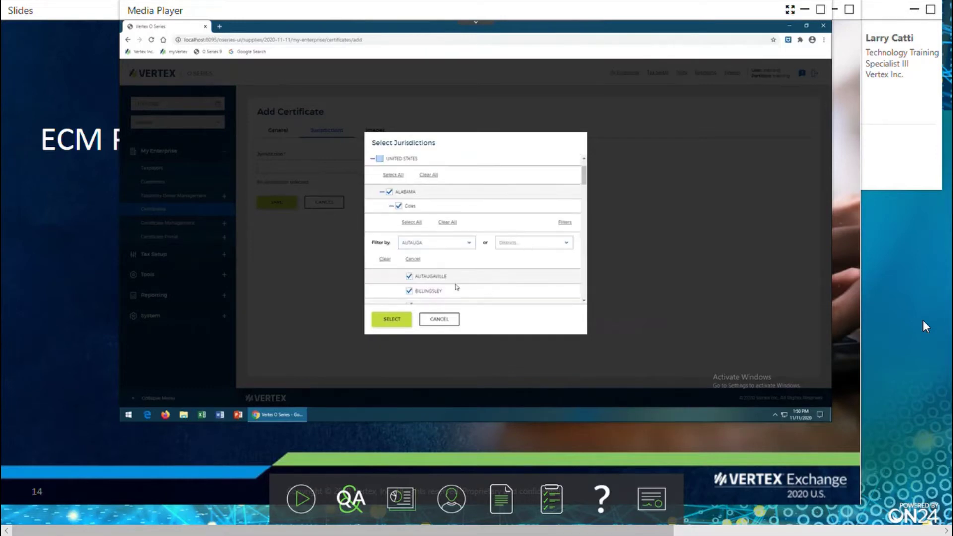
{"action": "scroll", "coordinate": [462, 271], "scroll_direction": "down", "scroll_amount": 1}
{"action": "left_click", "coordinate": [409, 202]}
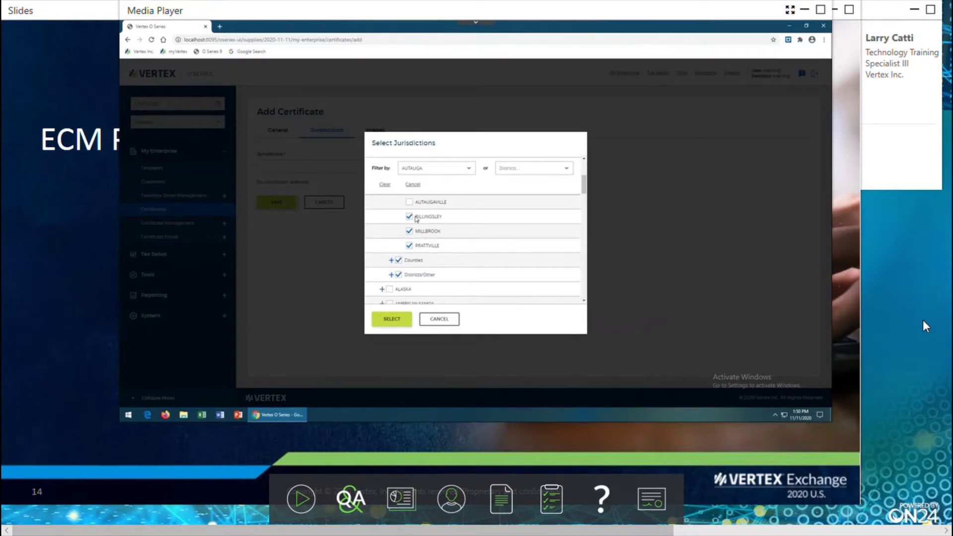
{"action": "left_click", "coordinate": [410, 218]}
{"action": "left_click", "coordinate": [409, 232]}
{"action": "left_click", "coordinate": [409, 246]}
{"action": "scroll", "coordinate": [516, 268], "scroll_direction": "up", "scroll_amount": 1}
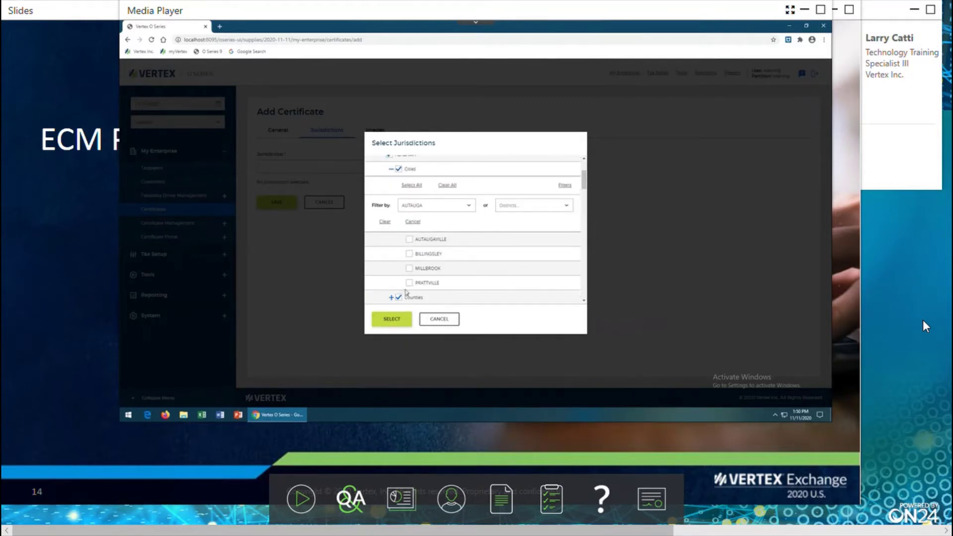
Exclude AUTAUGA county from the Alabama counties and confirm the jurisdiction selection.
{"action": "left_click", "coordinate": [392, 299]}
{"action": "scroll", "coordinate": [508, 258], "scroll_direction": "down", "scroll_amount": 1}
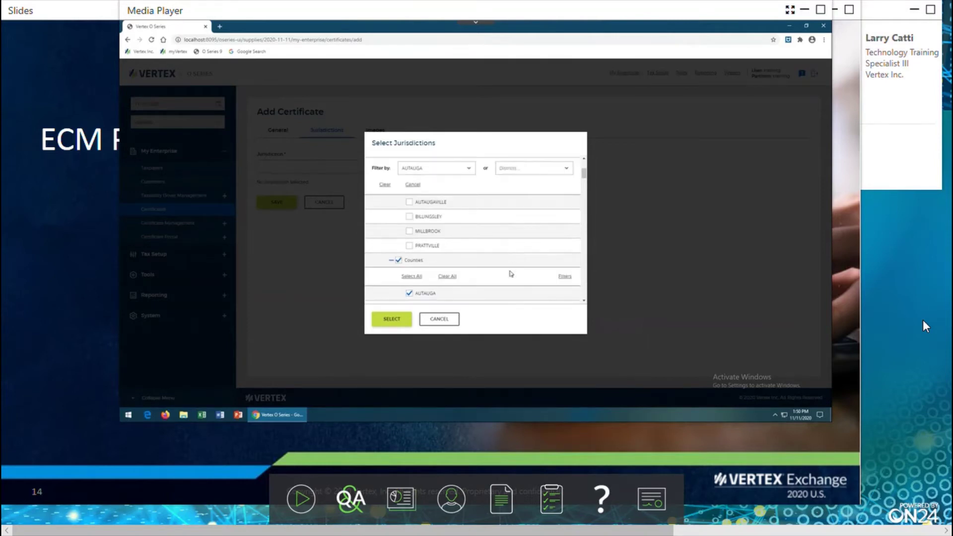
{"action": "scroll", "coordinate": [481, 274], "scroll_direction": "down", "scroll_amount": 1}
{"action": "left_click", "coordinate": [410, 256]}
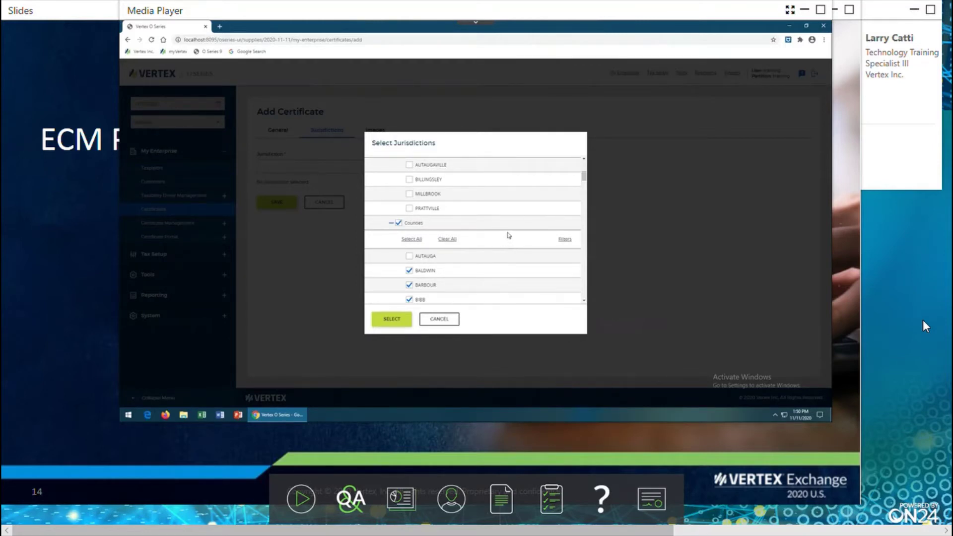
{"action": "left_click", "coordinate": [396, 324]}
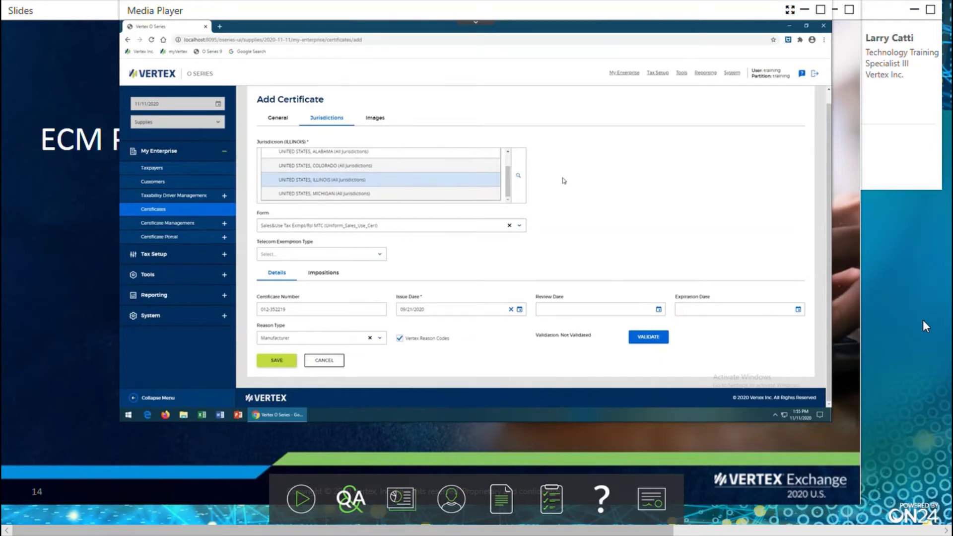
Select the MICHIGAN jurisdiction and set its issue date to 09/21/2020.
{"action": "left_click", "coordinate": [332, 194]}
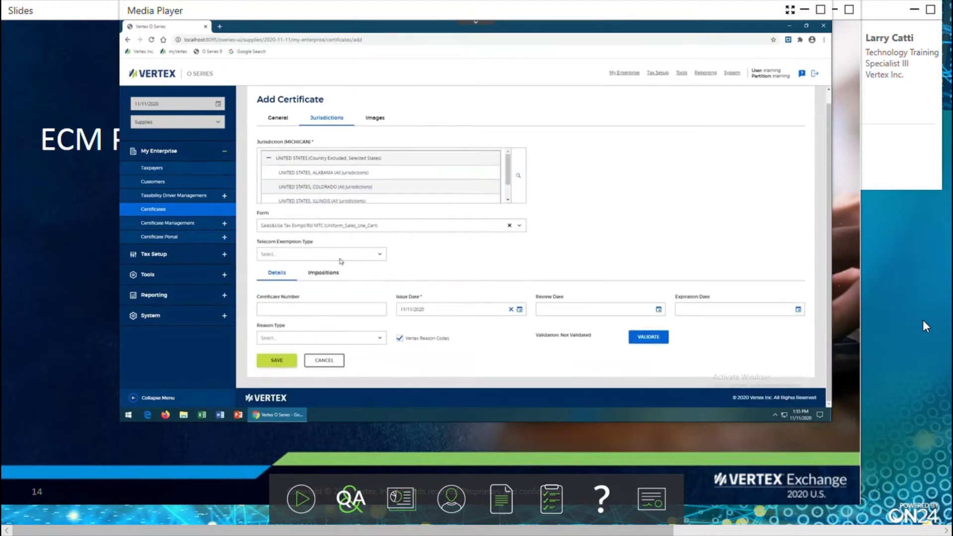
{"action": "left_click", "coordinate": [311, 311]}
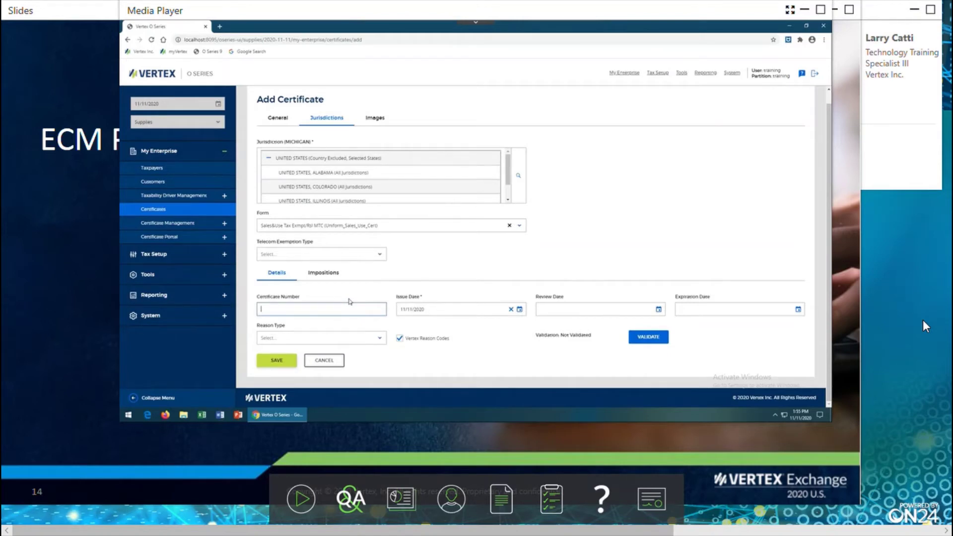
{"action": "left_click", "coordinate": [520, 309]}
{"action": "left_click", "coordinate": [406, 199]}
{"action": "left_click", "coordinate": [405, 199]}
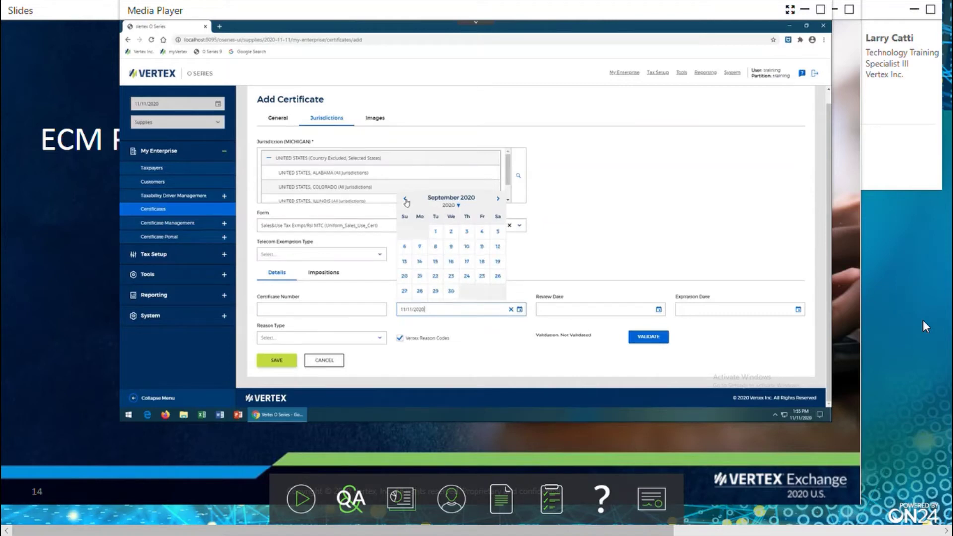
{"action": "left_click", "coordinate": [420, 277]}
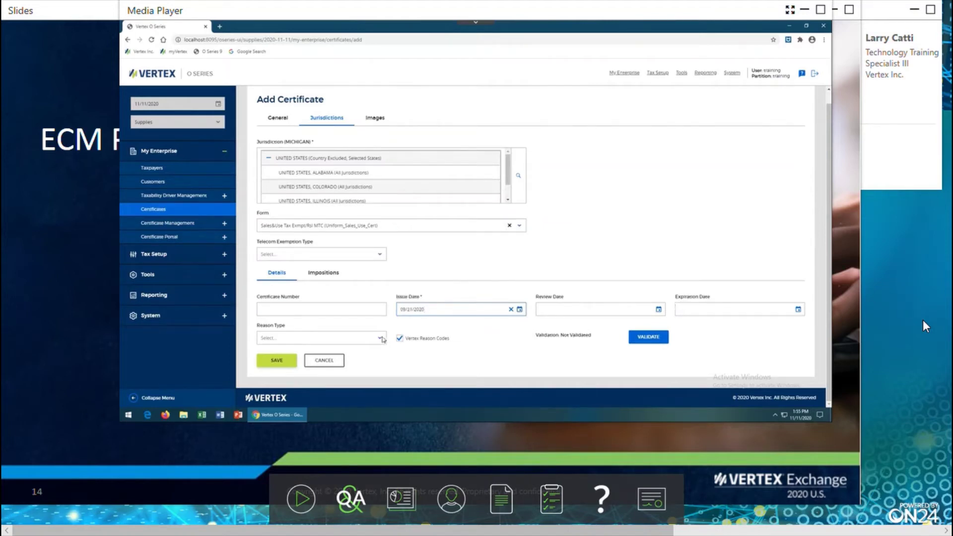
Search the reason types and choose Manufacturer.
{"action": "left_click", "coordinate": [381, 338]}
{"action": "type", "text": "c"}
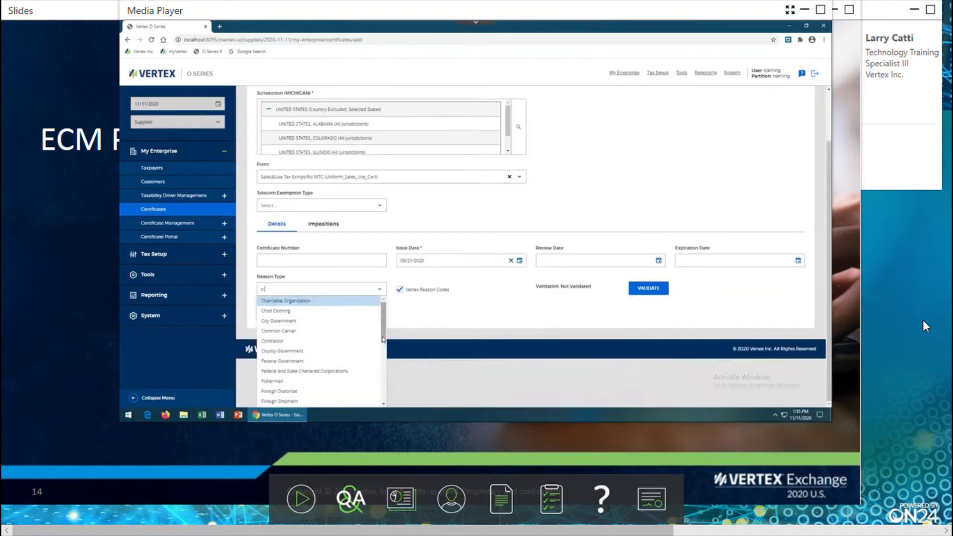
{"action": "key", "text": "BackSpace"}
{"action": "type", "text": "manf"}
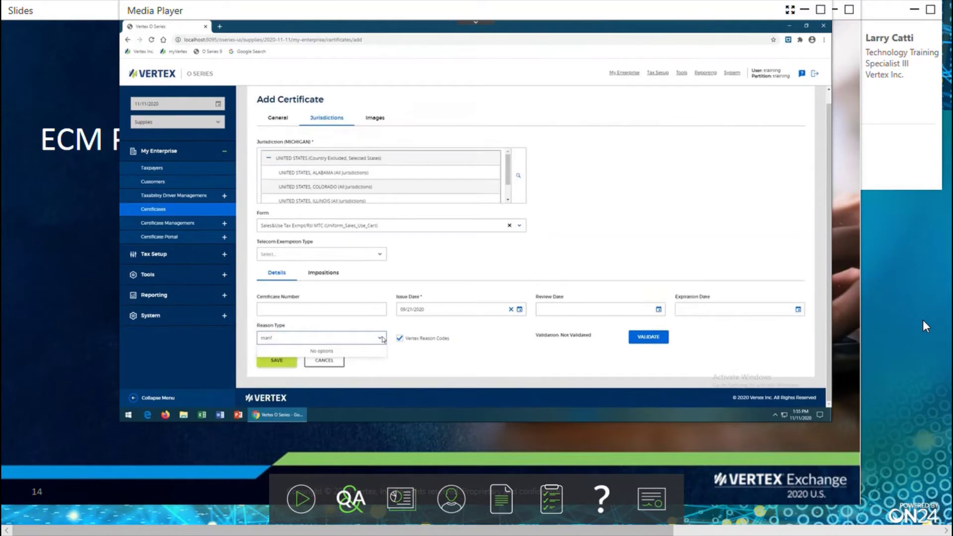
{"action": "key", "text": "BackSpace"}
{"action": "type", "text": "ufac"}
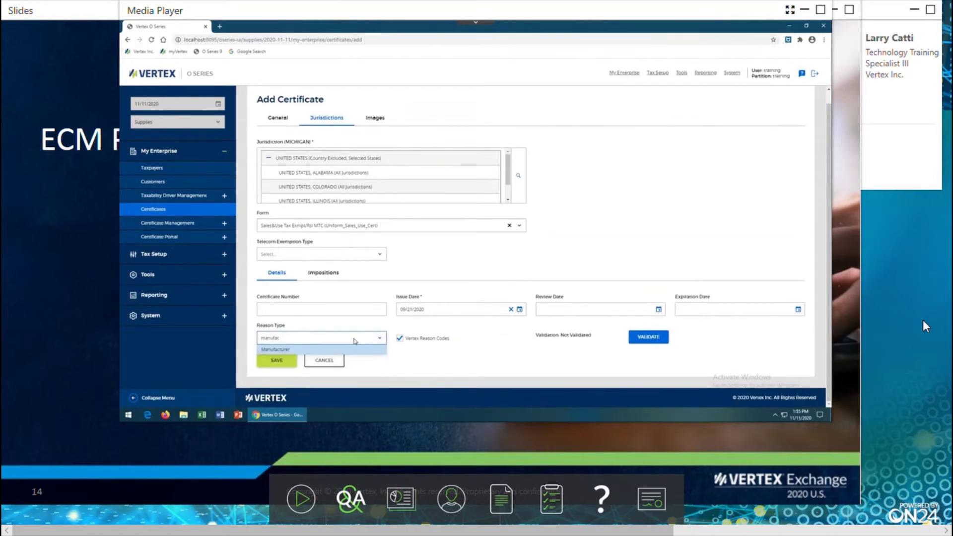
{"action": "left_click", "coordinate": [298, 349]}
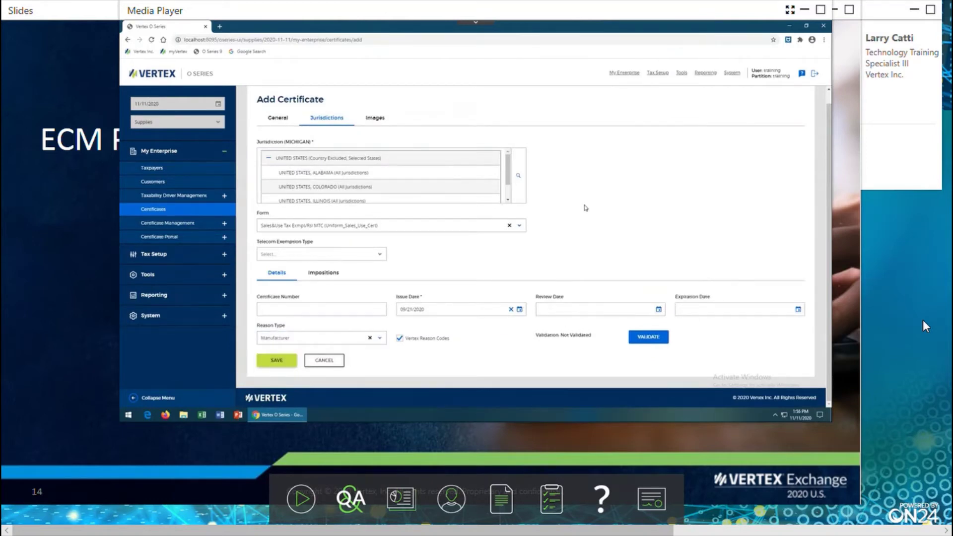
Attach AlleyGateProductsCert.pdf to the certificate on the Images tab.
{"action": "left_click", "coordinate": [376, 119]}
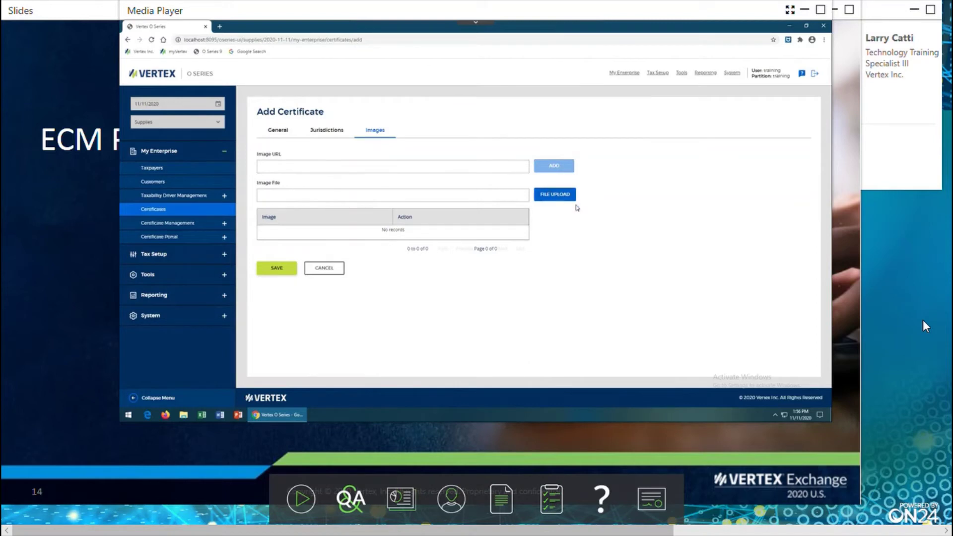
{"action": "left_click", "coordinate": [563, 194]}
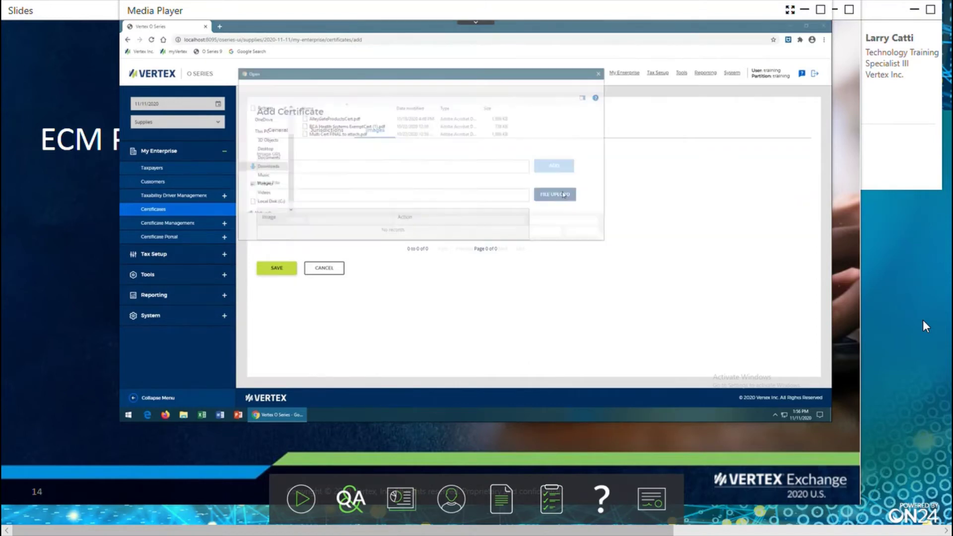
{"action": "left_click", "coordinate": [328, 119]}
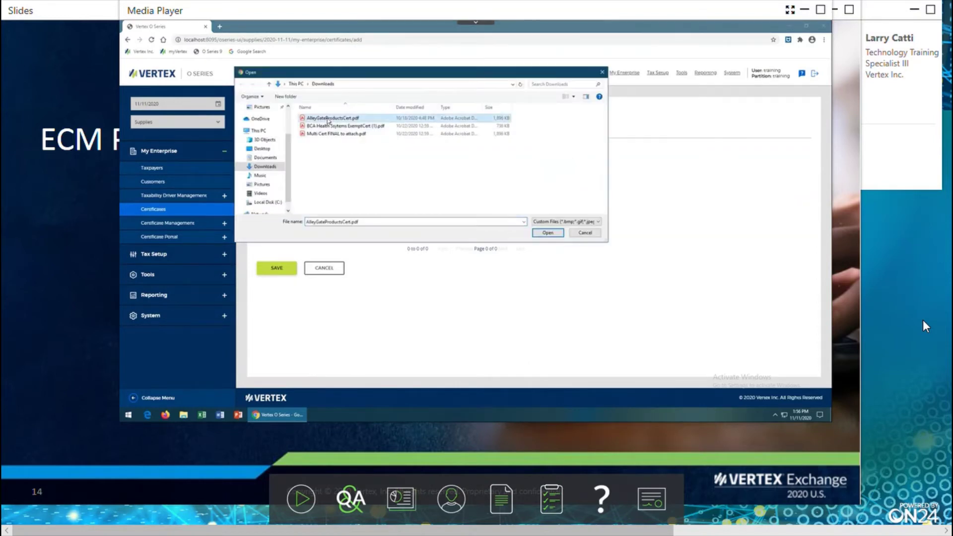
{"action": "double_click", "coordinate": [328, 119]}
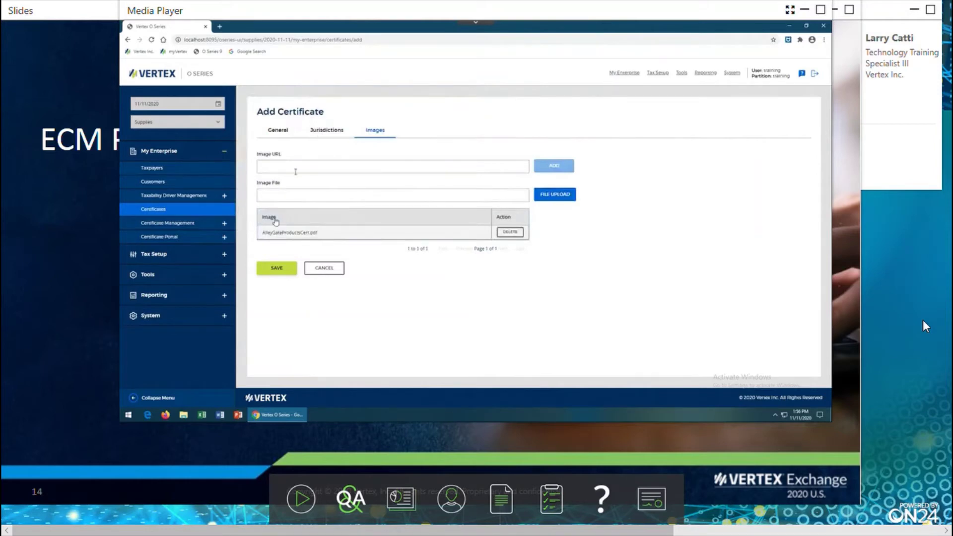
Save the certificate, list saved certificates and open its attached PDF.
{"action": "left_click", "coordinate": [280, 269]}
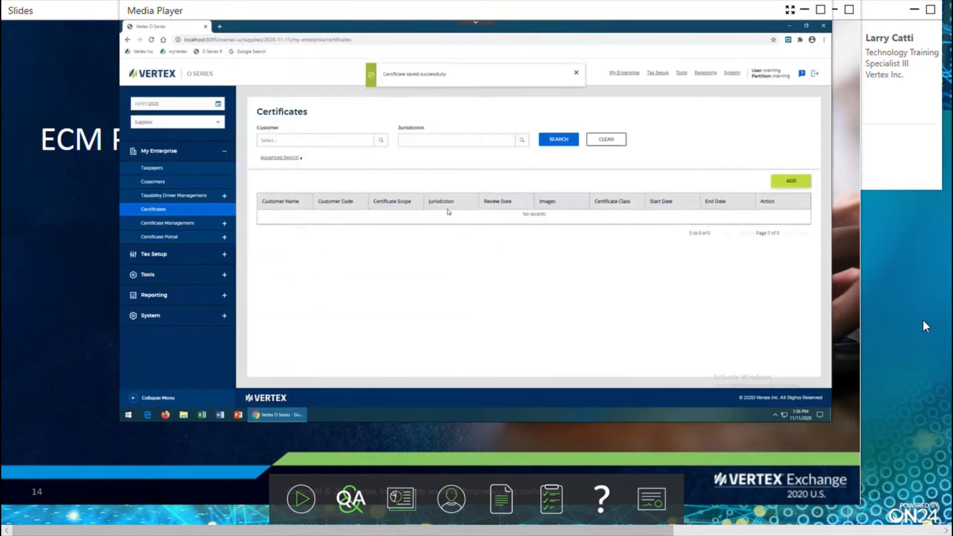
{"action": "left_click", "coordinate": [571, 139]}
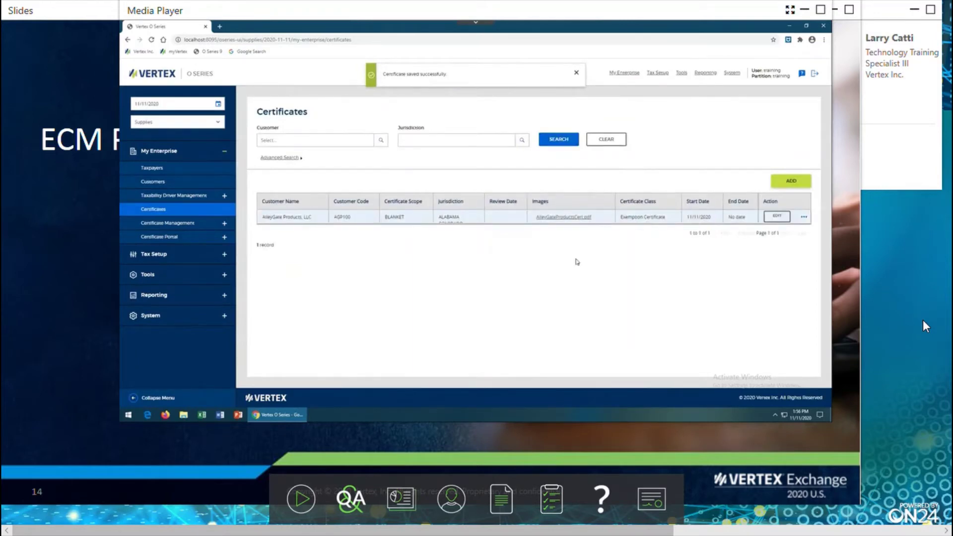
{"action": "left_click", "coordinate": [573, 222]}
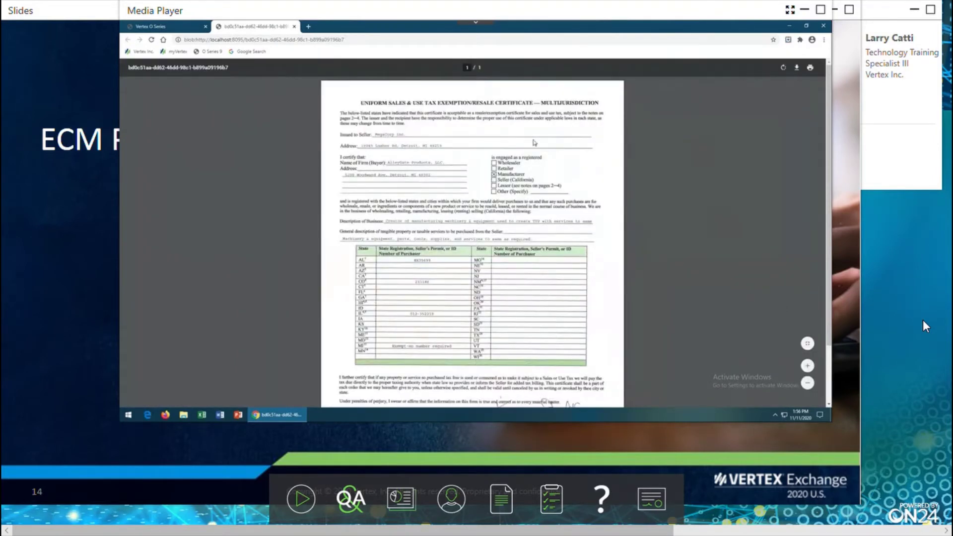
Zoom the exemption certificate PDF in two steps and scroll through its state table and signature section.
{"action": "left_click", "coordinate": [807, 366]}
{"action": "left_click", "coordinate": [808, 366]}
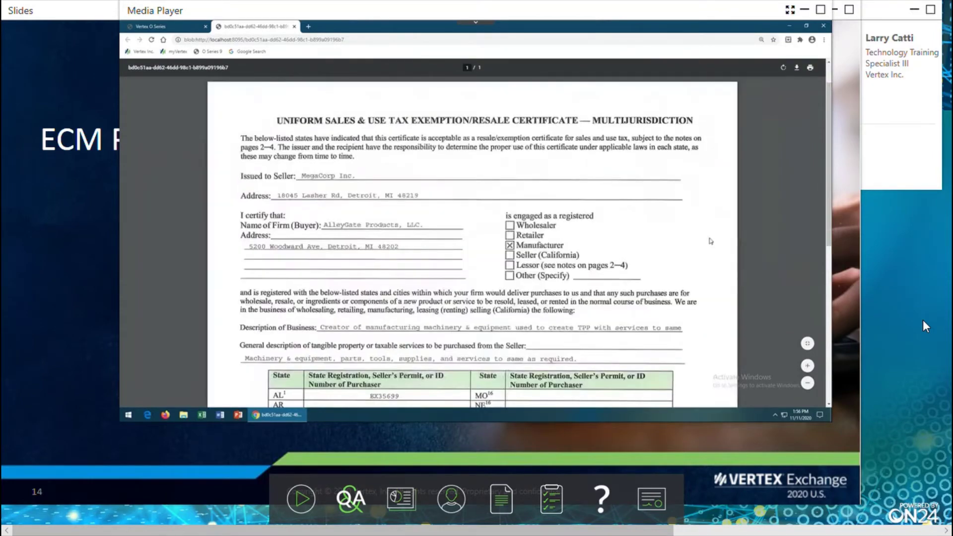
{"action": "scroll", "coordinate": [705, 238], "scroll_direction": "down", "scroll_amount": 5}
{"action": "scroll", "coordinate": [709, 240], "scroll_direction": "down", "scroll_amount": 5}
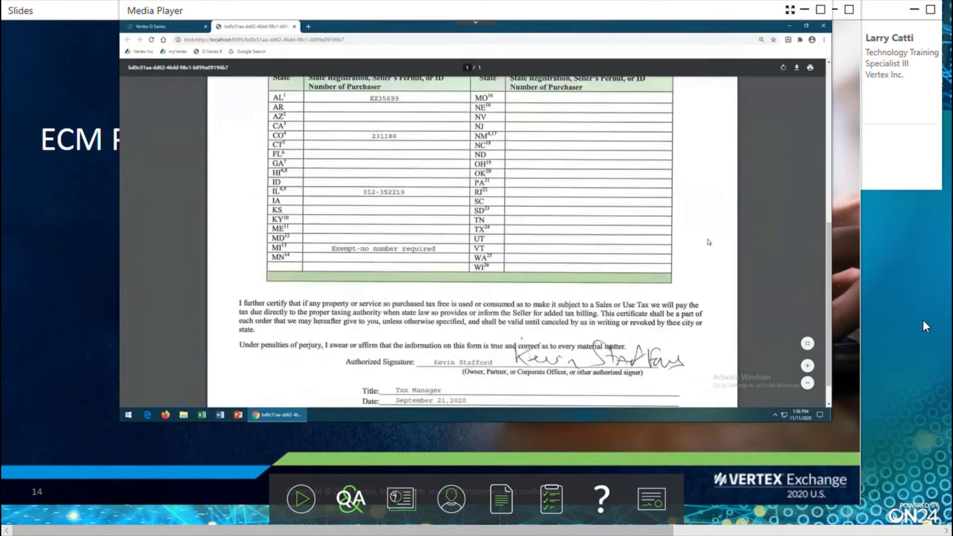
{"action": "scroll", "coordinate": [499, 277], "scroll_direction": "up", "scroll_amount": 5}
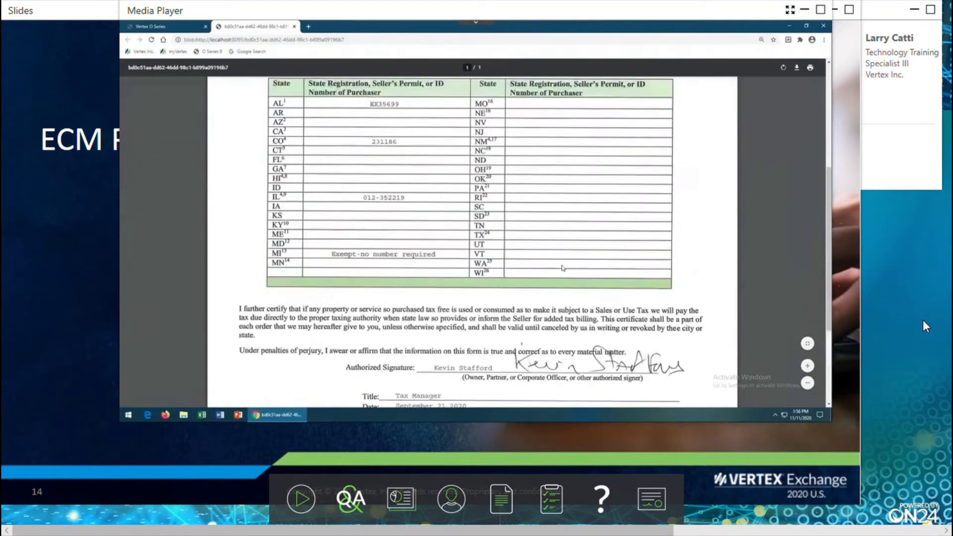
{"action": "scroll", "coordinate": [558, 270], "scroll_direction": "up", "scroll_amount": 1}
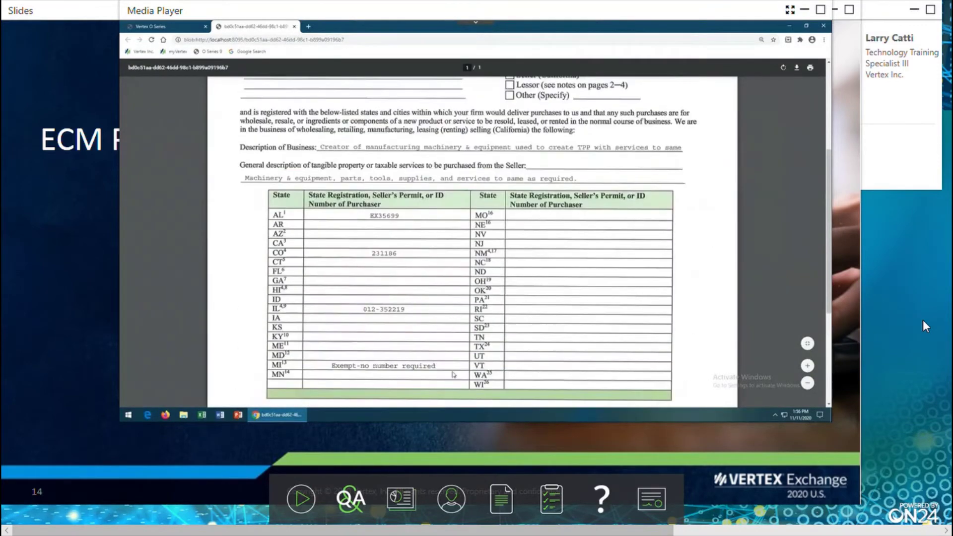
{"action": "scroll", "coordinate": [575, 251], "scroll_direction": "up", "scroll_amount": 1}
{"action": "scroll", "coordinate": [471, 243], "scroll_direction": "up", "scroll_amount": 5}
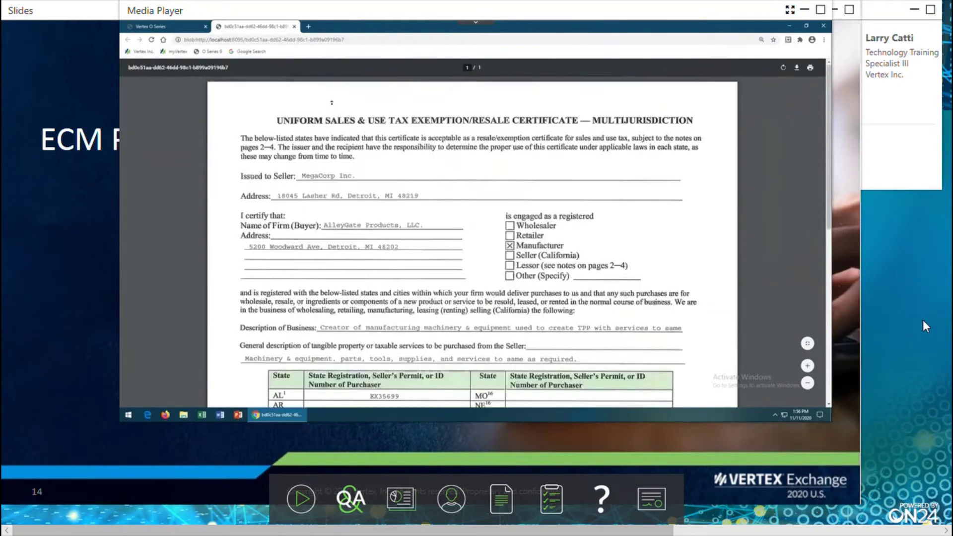
Close the certificate PDF tab and return to the certificates list.
{"action": "left_click", "coordinate": [294, 26]}
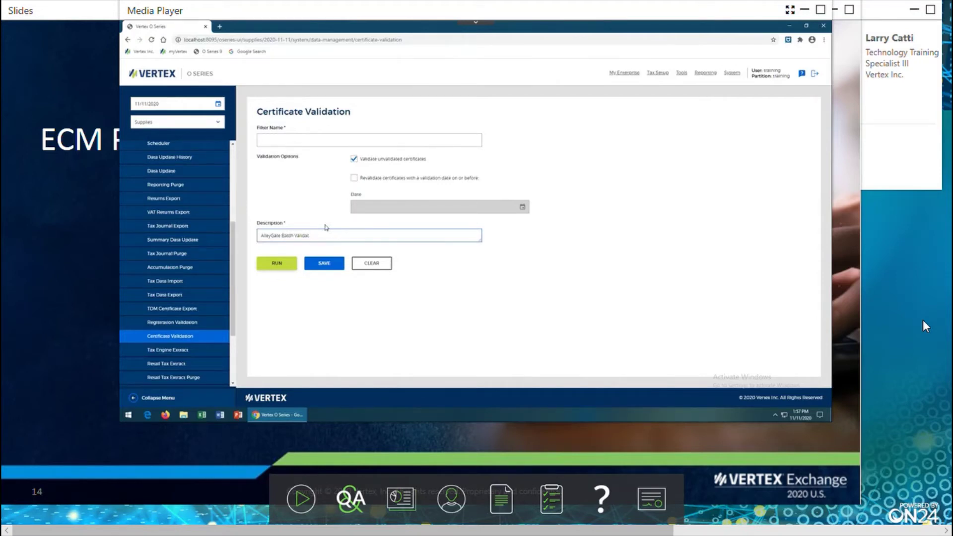
Run the certificate validation batch for unvalidated certificates.
{"action": "left_click", "coordinate": [283, 264]}
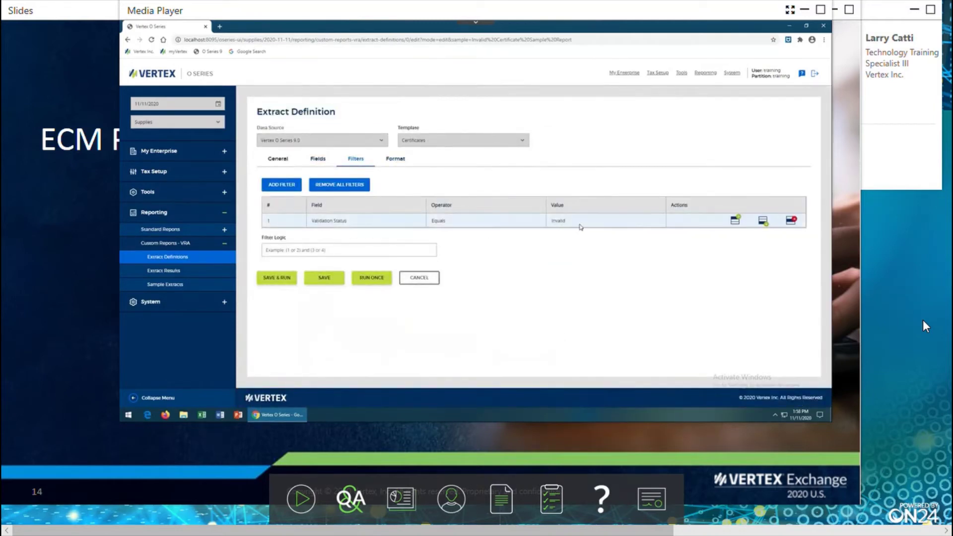
Exclude Data Source, Filters and Record Count from the report format, then save and run it.
{"action": "left_click", "coordinate": [389, 162]}
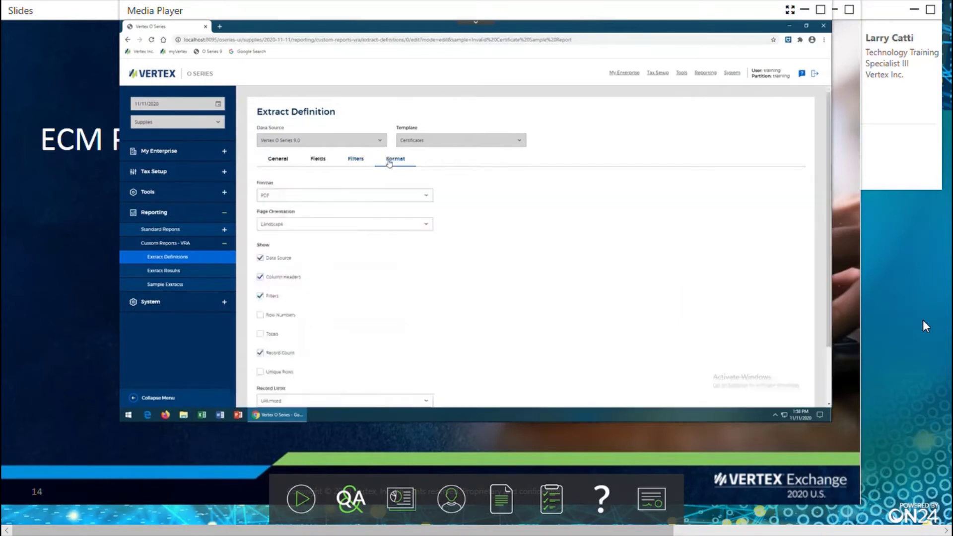
{"action": "left_click", "coordinate": [262, 259]}
{"action": "left_click", "coordinate": [260, 297]}
{"action": "left_click", "coordinate": [260, 352]}
{"action": "scroll", "coordinate": [444, 279], "scroll_direction": "down", "scroll_amount": 1}
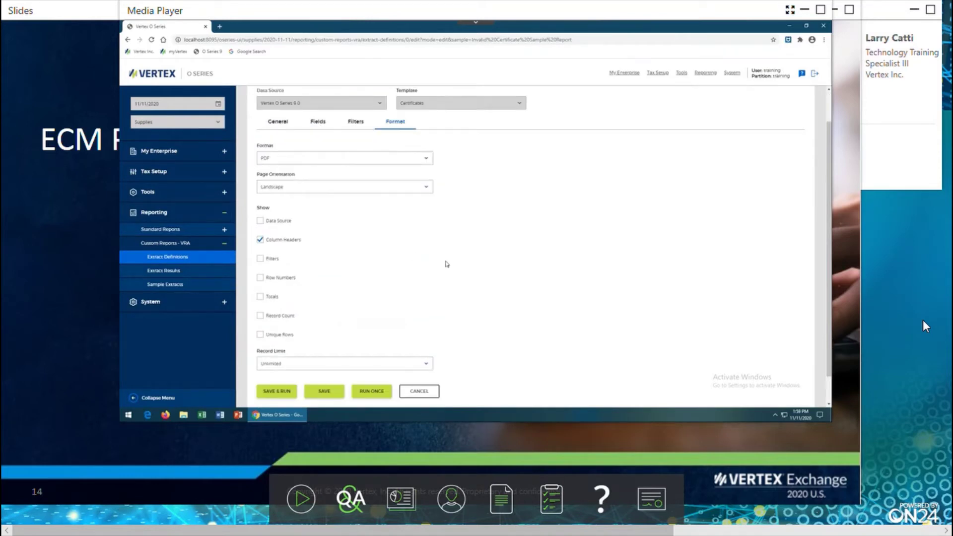
{"action": "left_click", "coordinate": [276, 391]}
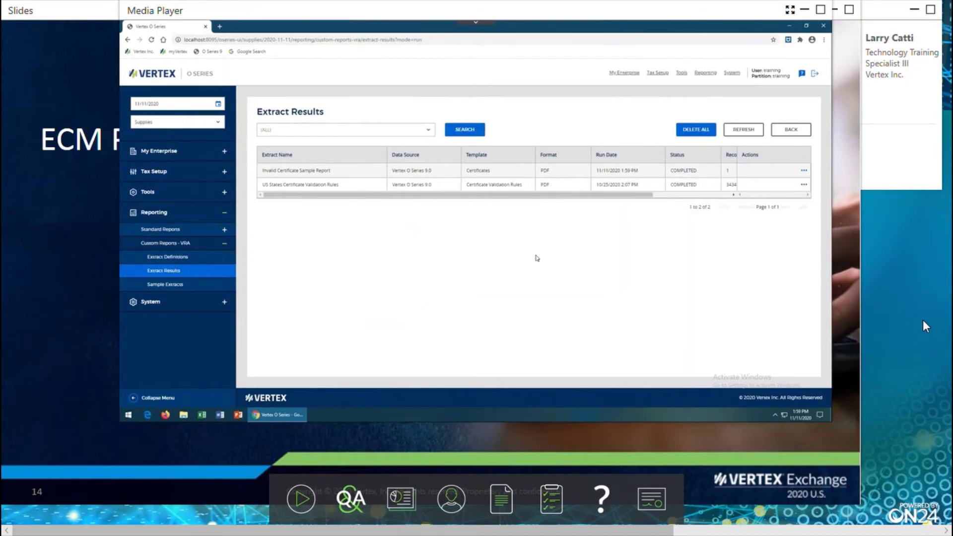
View the Invalid Certificate Sample Report PDF and zoom it in five steps.
{"action": "mouse_move", "coordinate": [742, 175]}
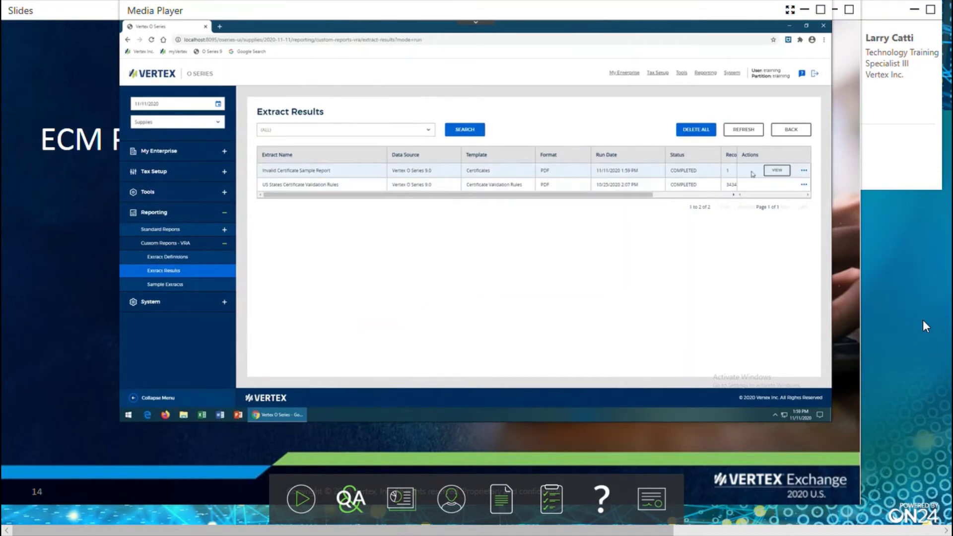
{"action": "left_click", "coordinate": [776, 170]}
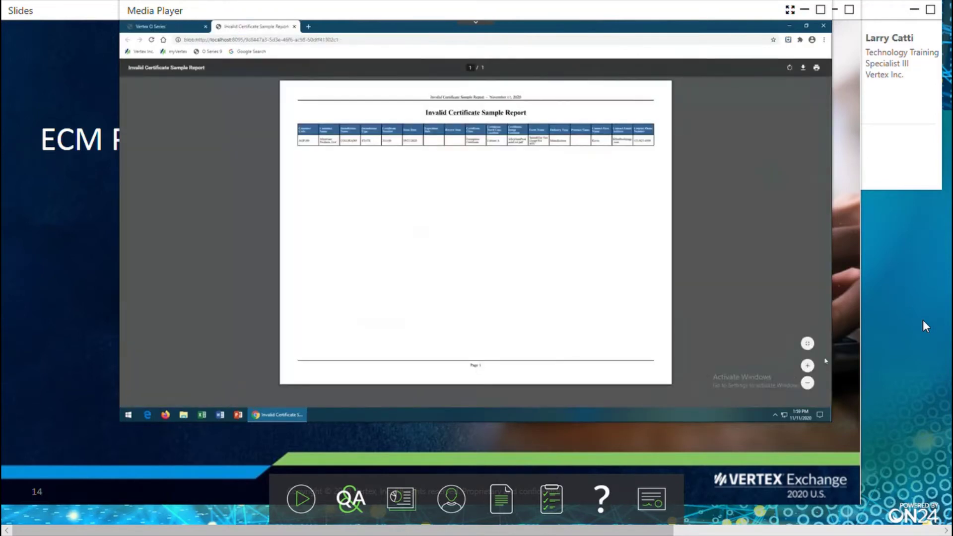
{"action": "left_click", "coordinate": [807, 366]}
{"action": "left_click", "coordinate": [807, 366]}
{"action": "left_click", "coordinate": [808, 366]}
{"action": "left_click", "coordinate": [808, 366]}
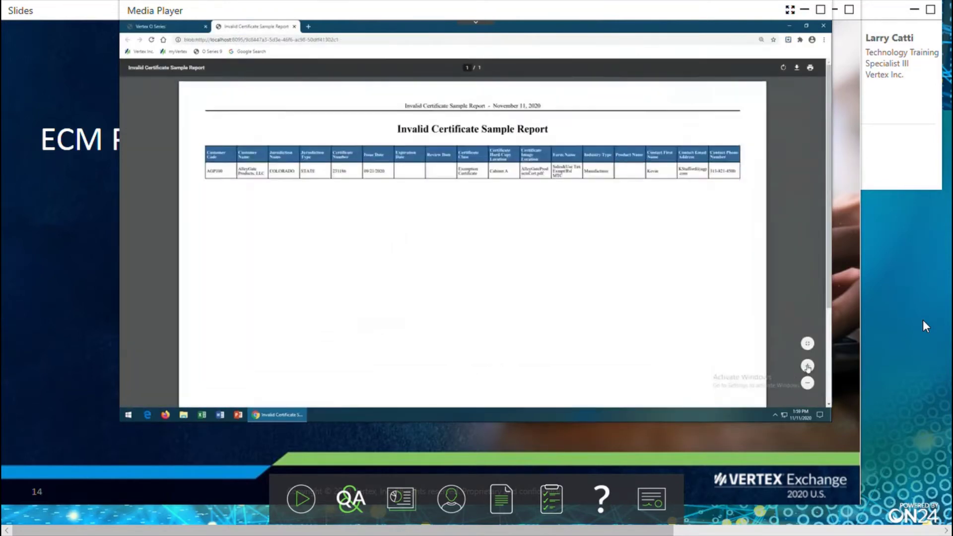
{"action": "left_click", "coordinate": [807, 366]}
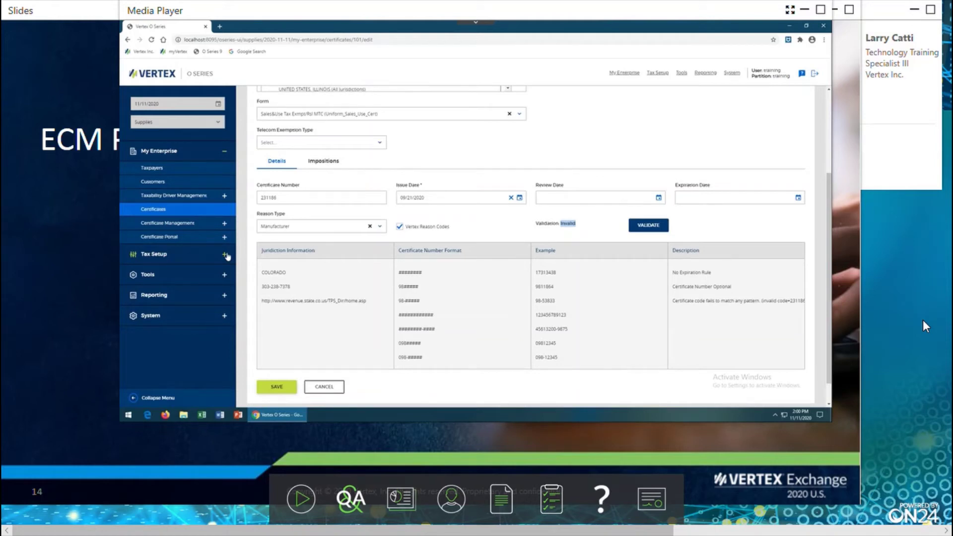
Toggle the My Enterprise > Certificate Management sidebar, then cancel the certificate edit without saving.
{"action": "left_click", "coordinate": [225, 152]}
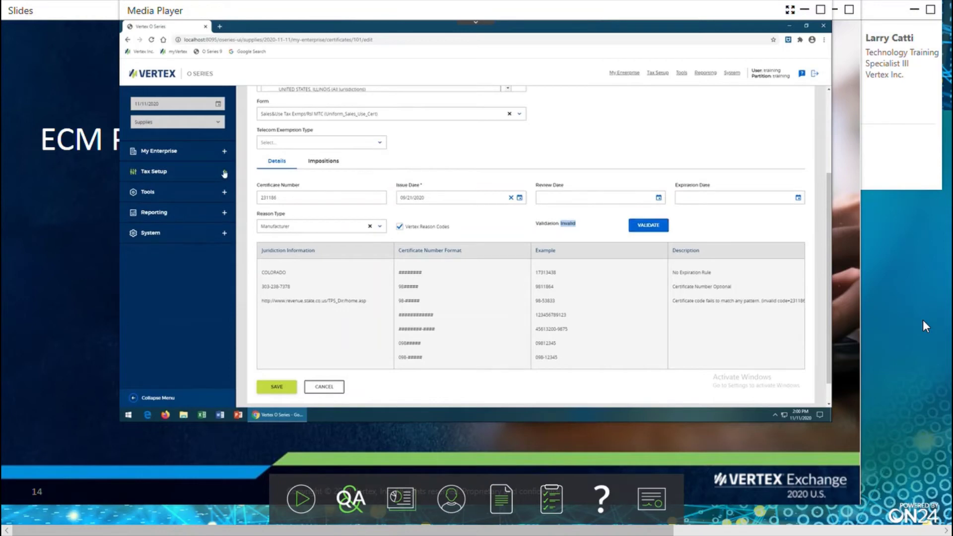
{"action": "left_click", "coordinate": [224, 151]}
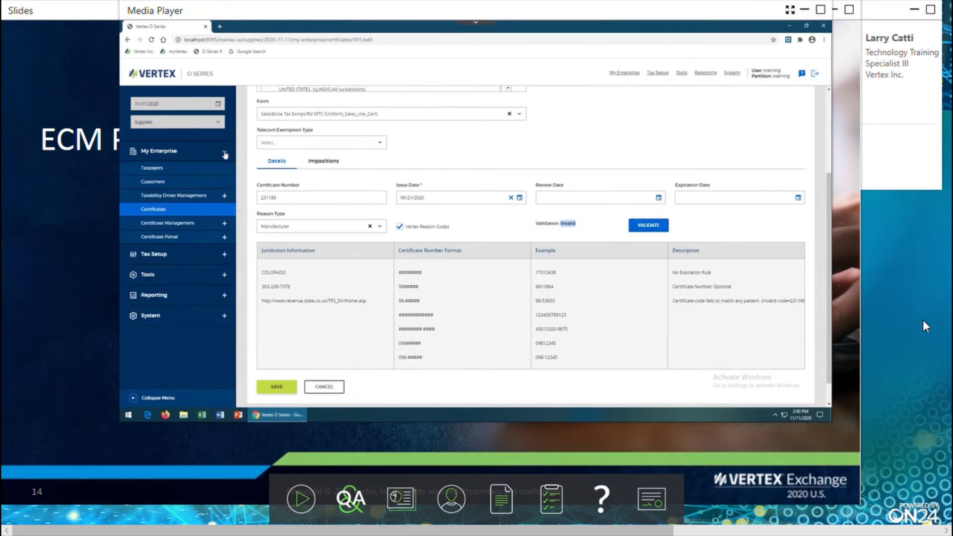
{"action": "left_click", "coordinate": [225, 223]}
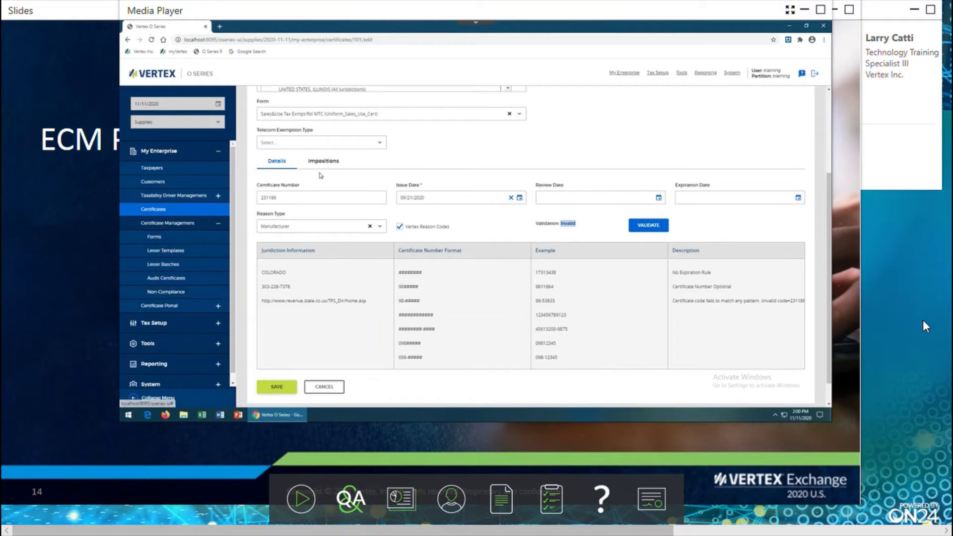
{"action": "left_click", "coordinate": [218, 151]}
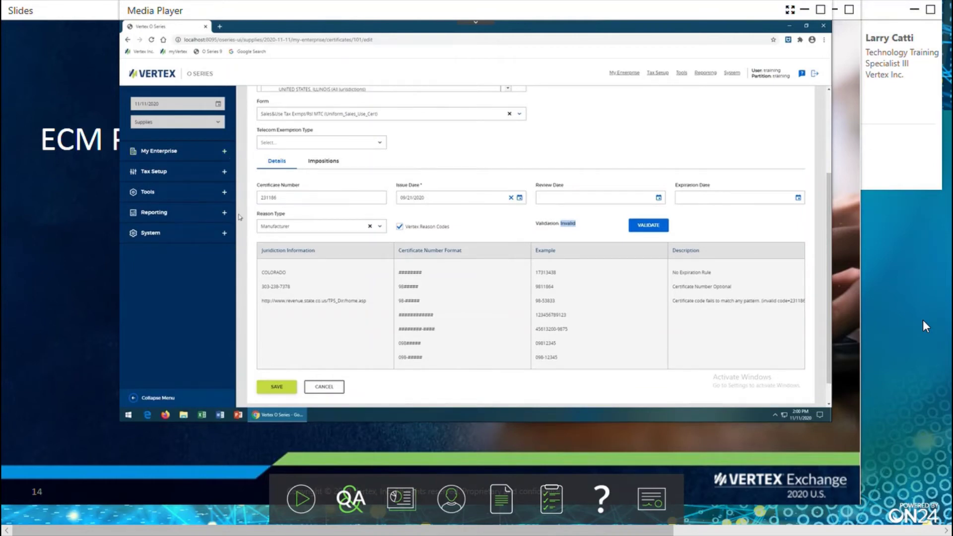
{"action": "left_click", "coordinate": [325, 386]}
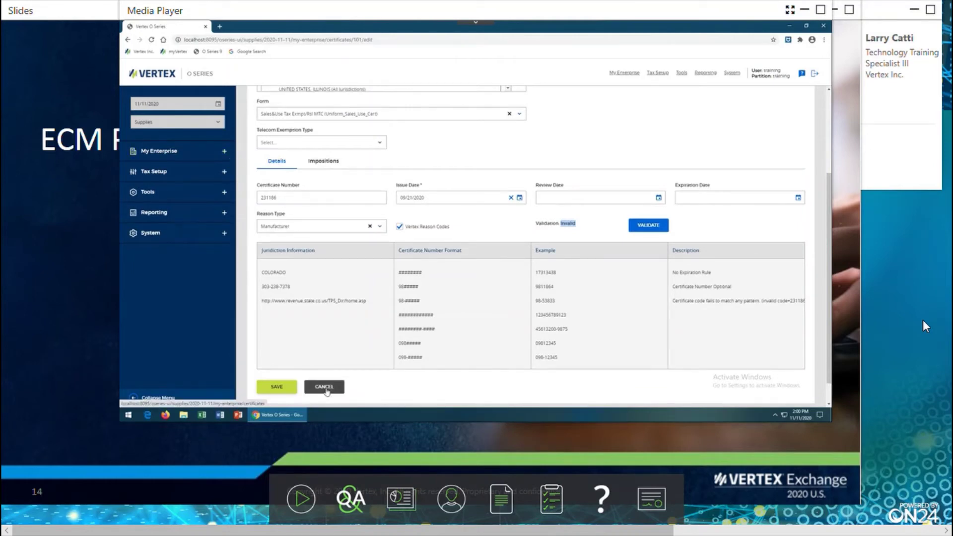
Collapse the My Enterprise section in the sidebar.
{"action": "left_click", "coordinate": [222, 154]}
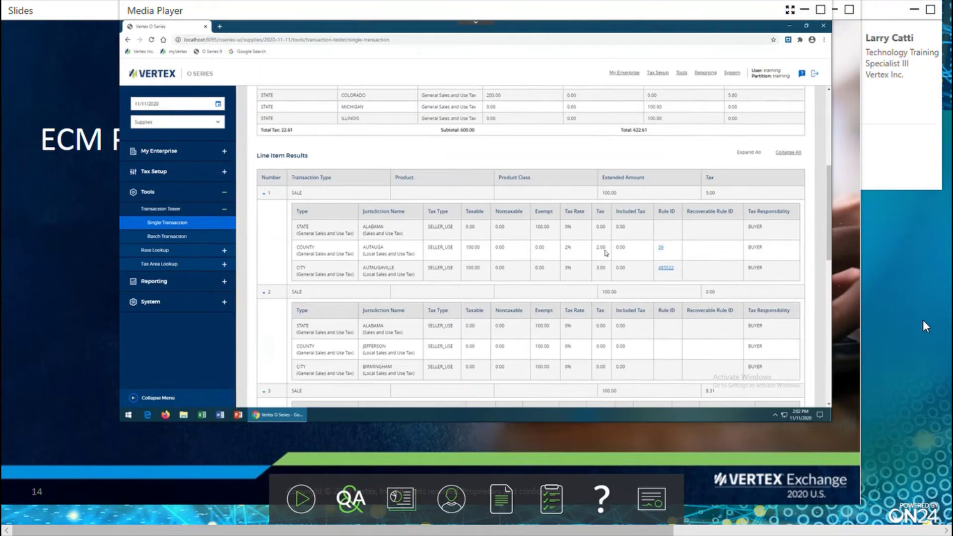
Scroll down the page to see more of its content.
{"action": "scroll", "coordinate": [511, 245], "scroll_direction": "down", "scroll_amount": 2}
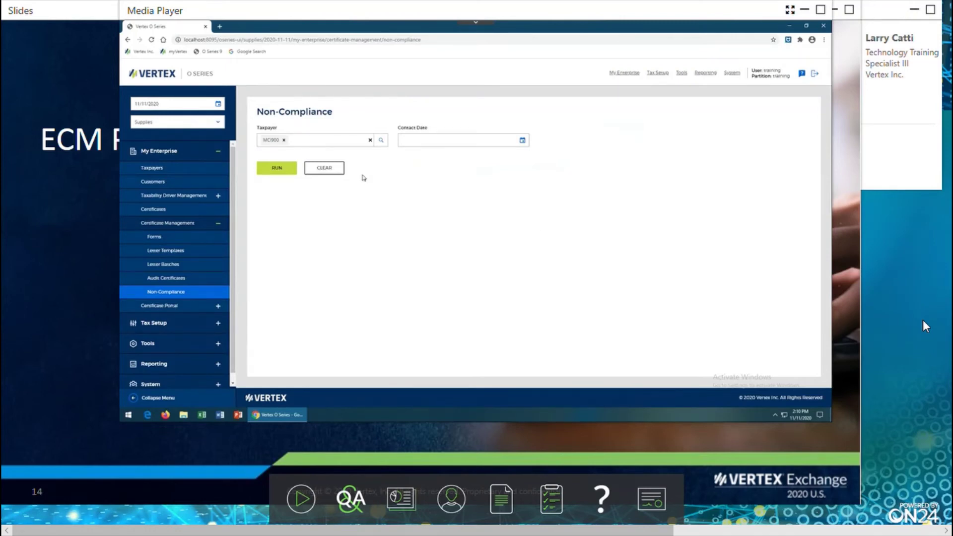
Run the Audit Certificates report with United States > Alabama as jurisdiction and open the generated report.
{"action": "left_click", "coordinate": [162, 280]}
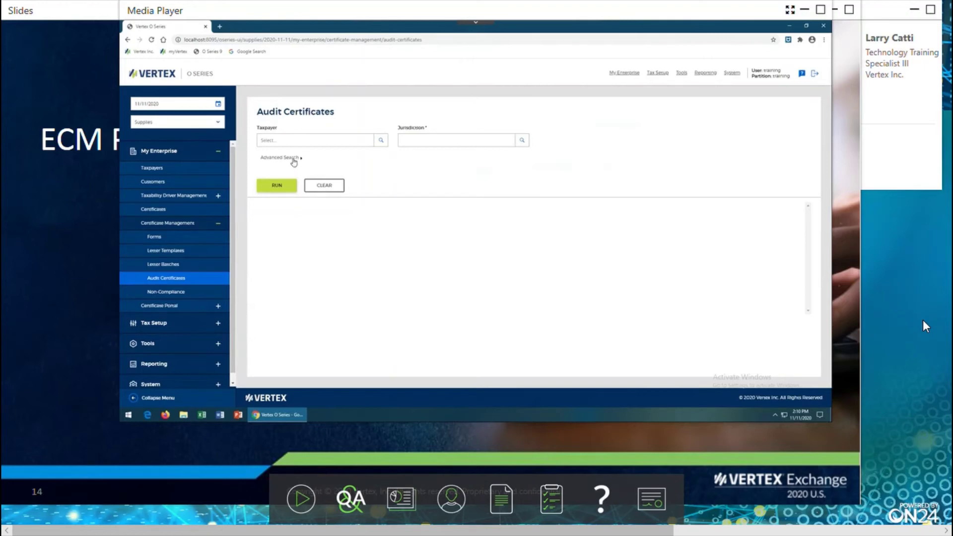
{"action": "left_click", "coordinate": [523, 141]}
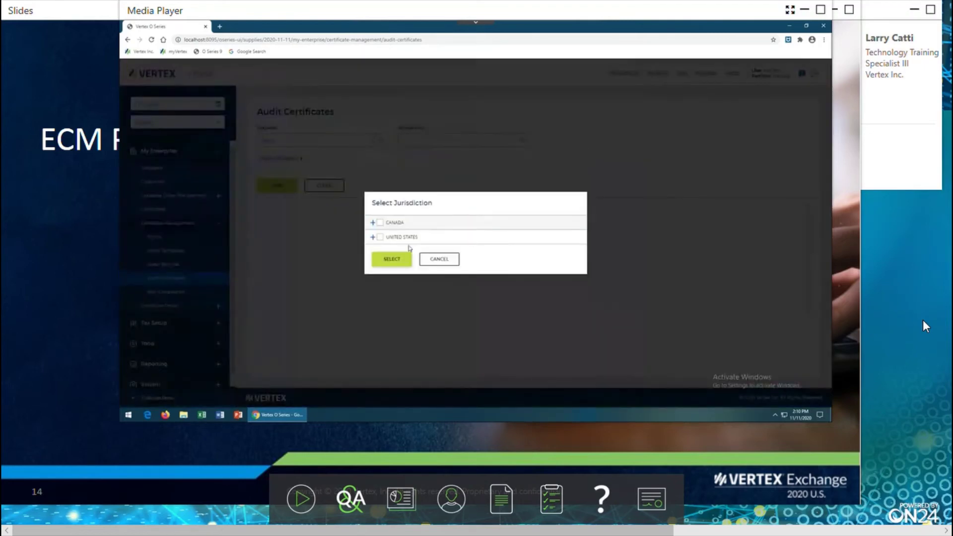
{"action": "left_click", "coordinate": [373, 237]}
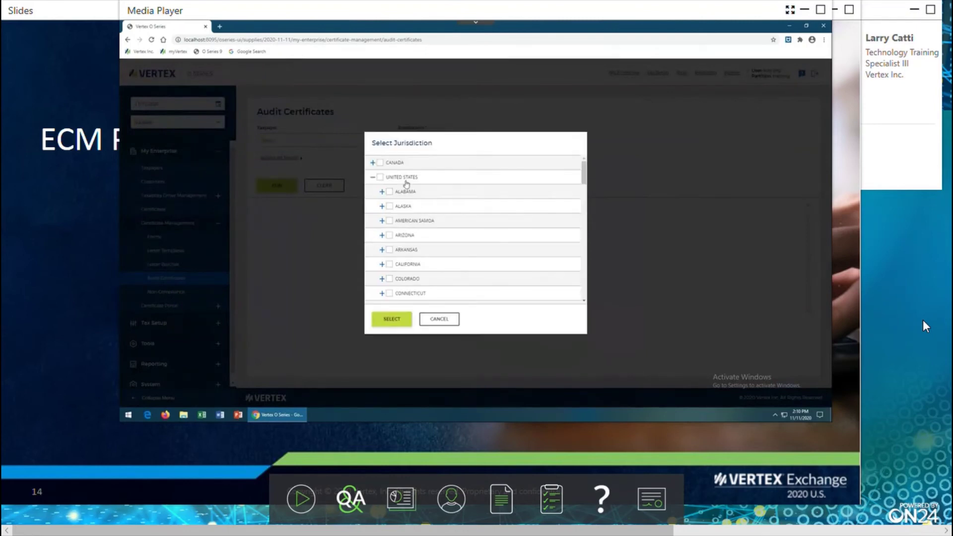
{"action": "left_click", "coordinate": [389, 191]}
{"action": "left_click", "coordinate": [392, 319]}
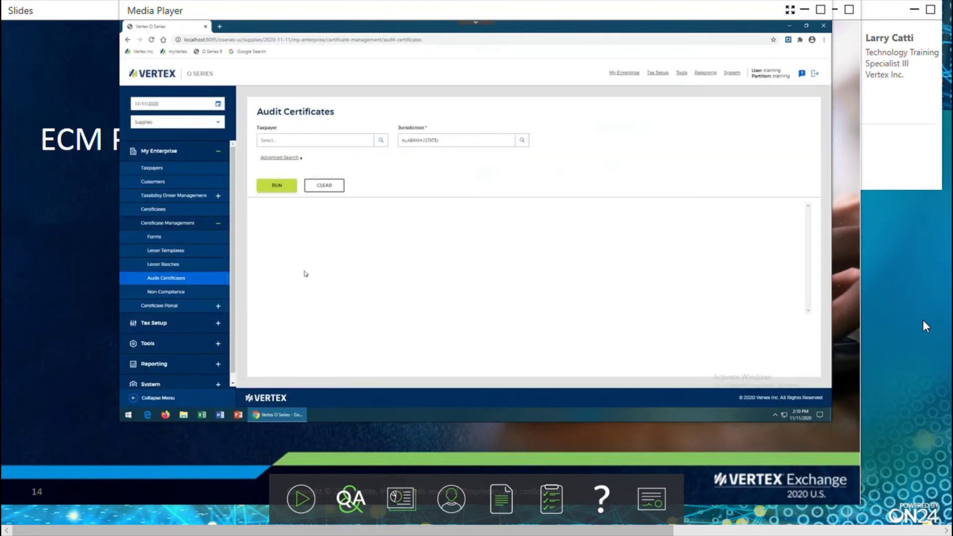
{"action": "left_click", "coordinate": [277, 186]}
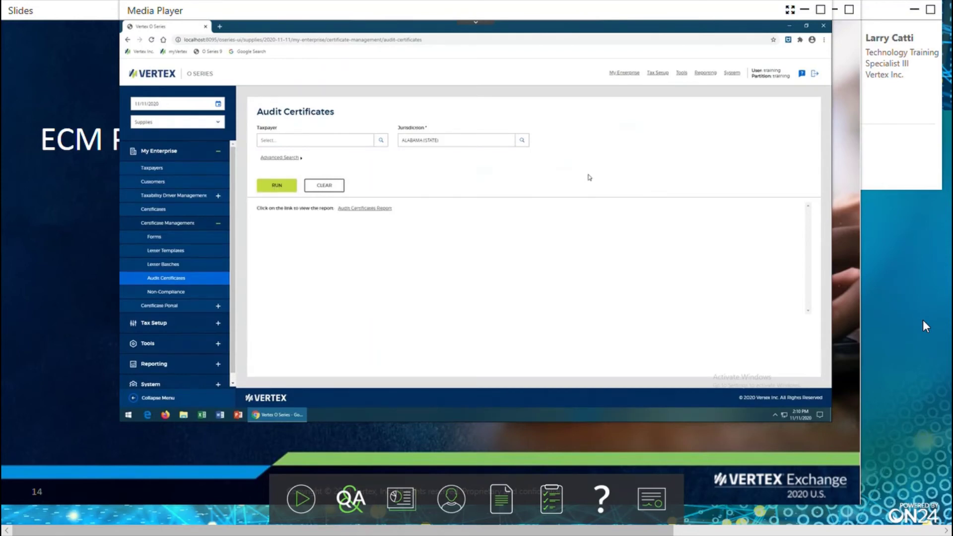
{"action": "left_click", "coordinate": [362, 208]}
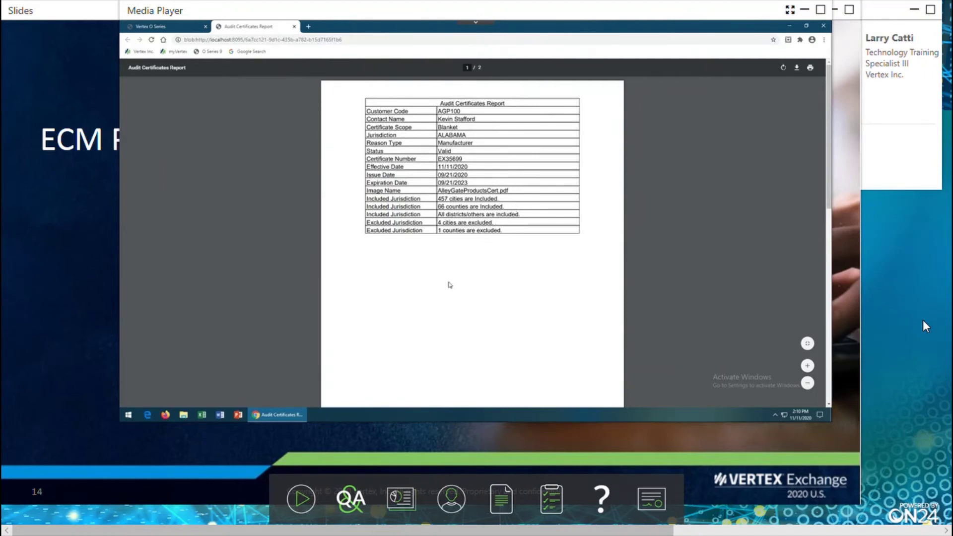
Close the Audit Certificates report to return to the Audit Certificates page.
{"action": "left_click", "coordinate": [294, 26]}
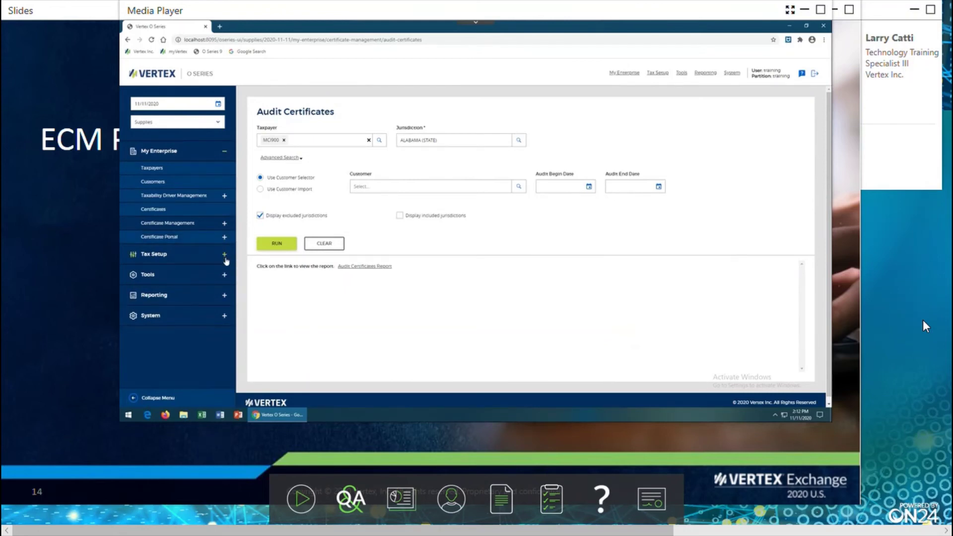
Expand Reporting > Custom Reports - VRA and bring up the Extract Definitions list.
{"action": "left_click", "coordinate": [224, 296]}
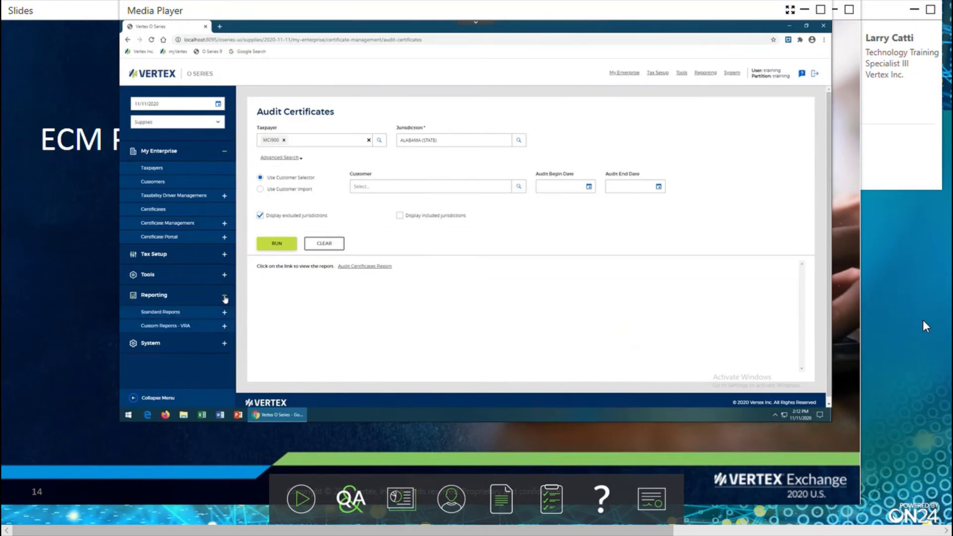
{"action": "left_click", "coordinate": [224, 326]}
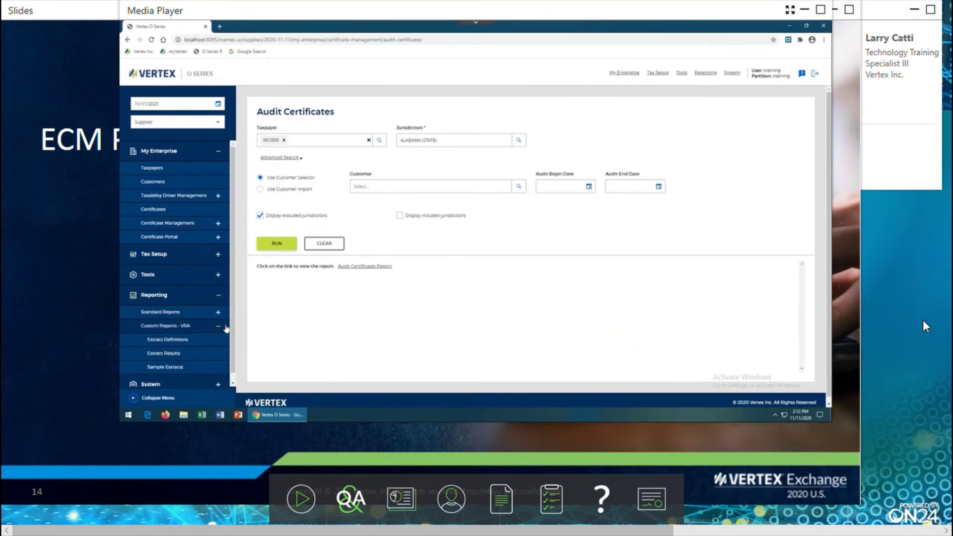
{"action": "left_click", "coordinate": [180, 341]}
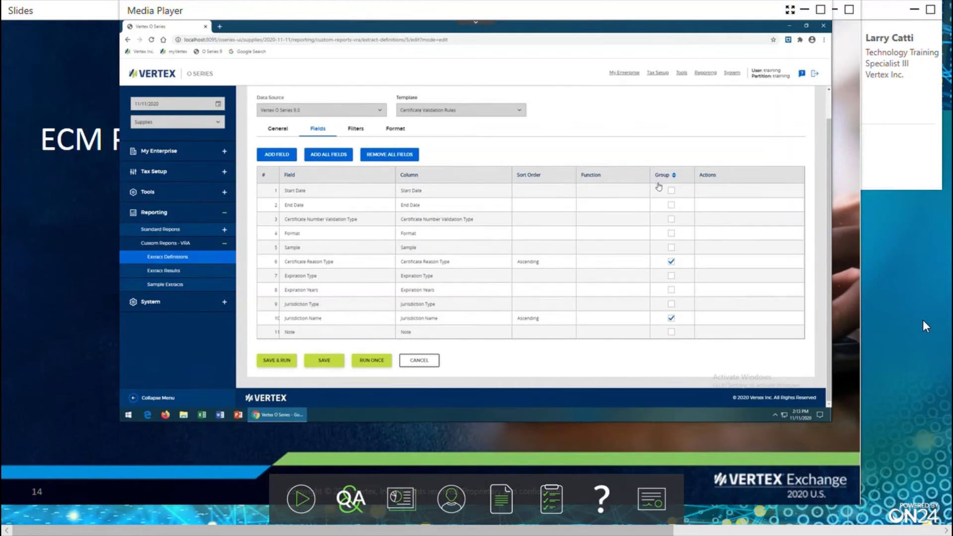
Review the extract's field rows, then show its filter conditions.
{"action": "mouse_move", "coordinate": [657, 189]}
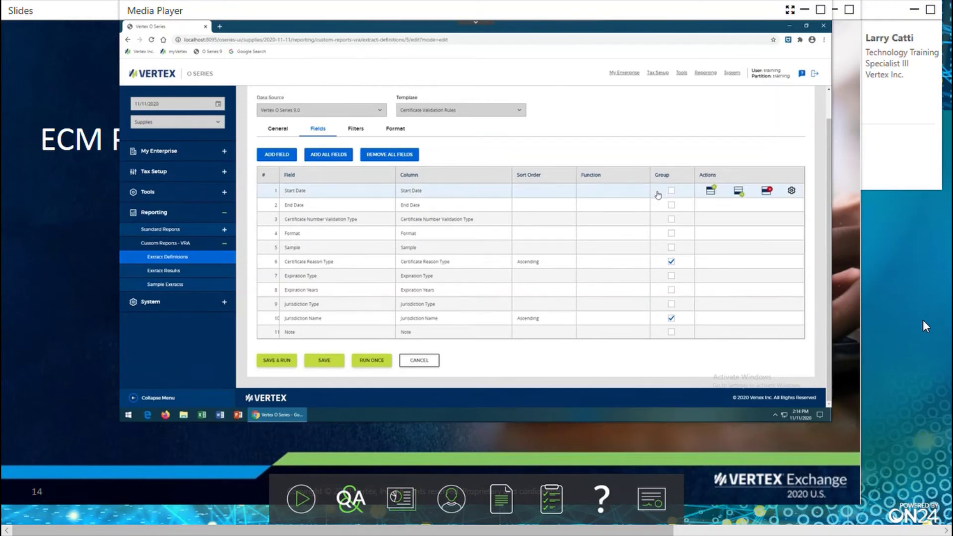
{"action": "mouse_move", "coordinate": [669, 264]}
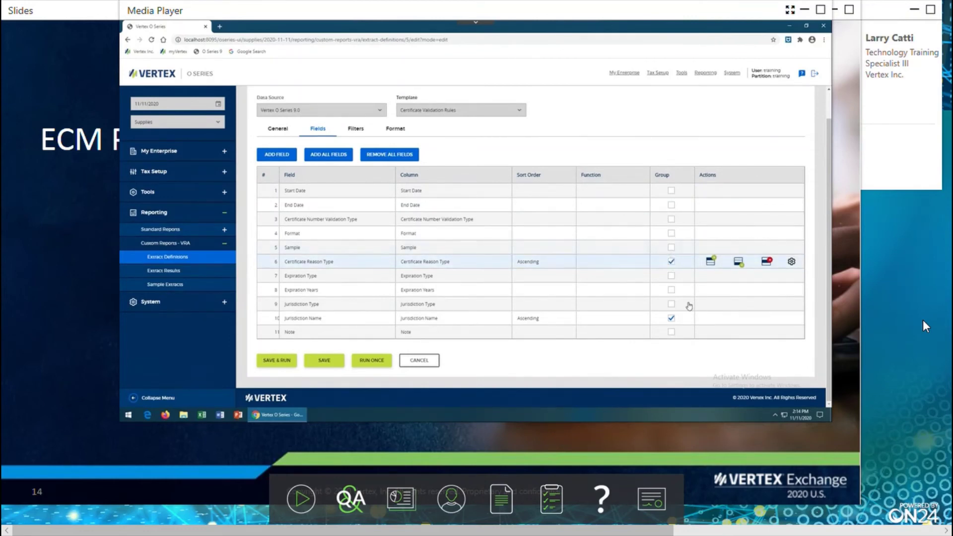
{"action": "mouse_move", "coordinate": [682, 329]}
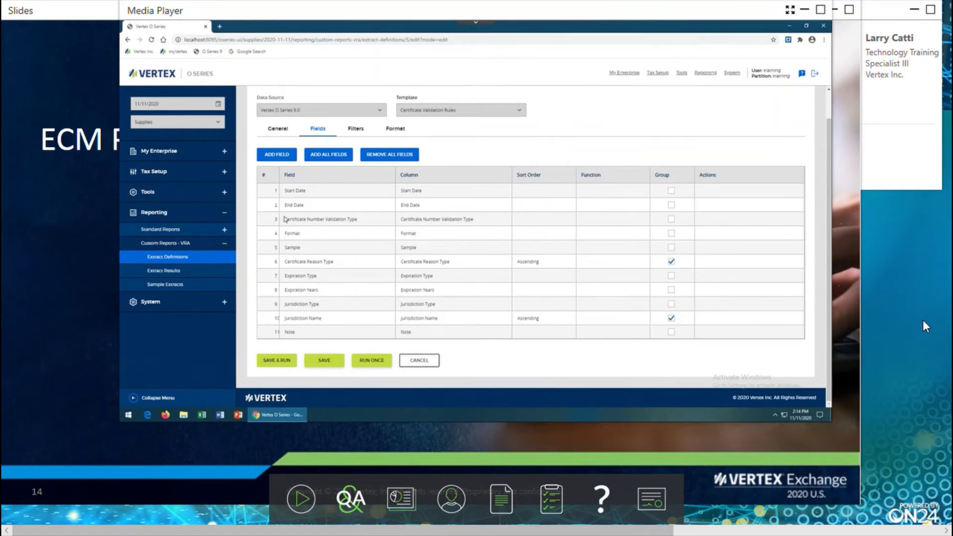
{"action": "left_click", "coordinate": [356, 129]}
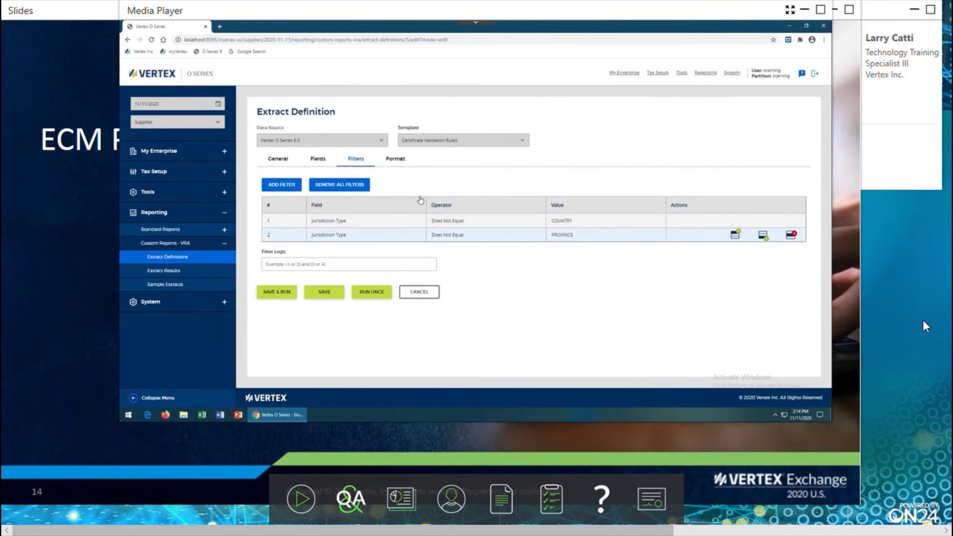
Confirm PDF as the extract's output format, then return to its Fields list.
{"action": "left_click", "coordinate": [396, 159]}
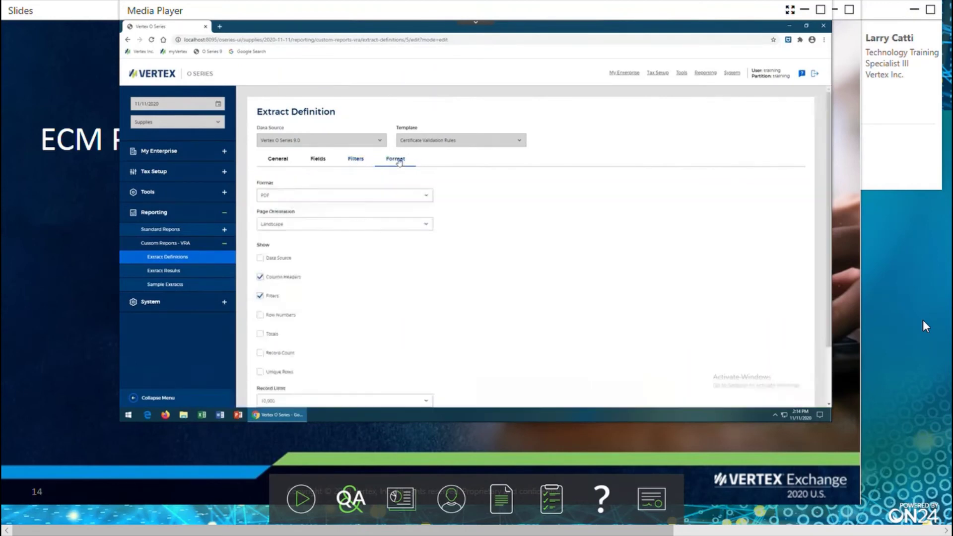
{"action": "left_click", "coordinate": [414, 196]}
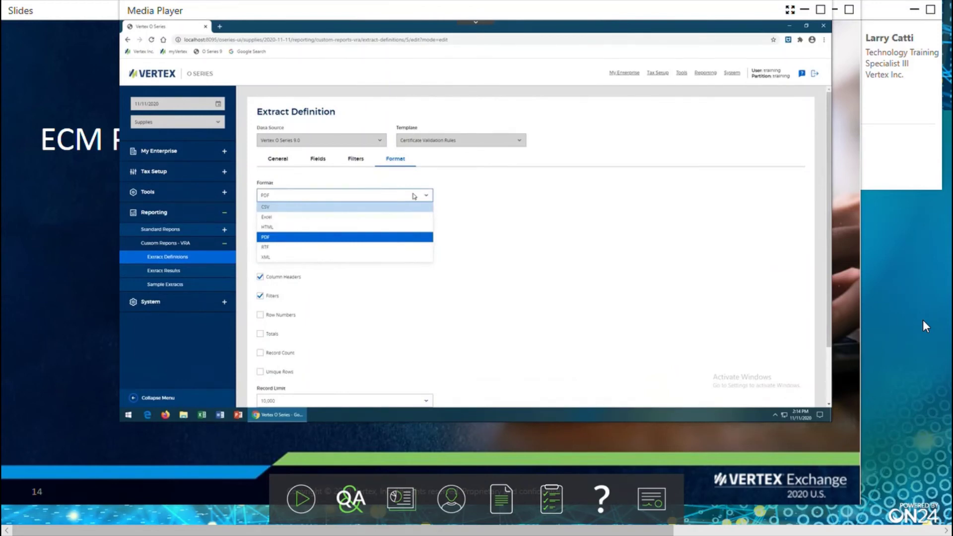
{"action": "left_click", "coordinate": [502, 198]}
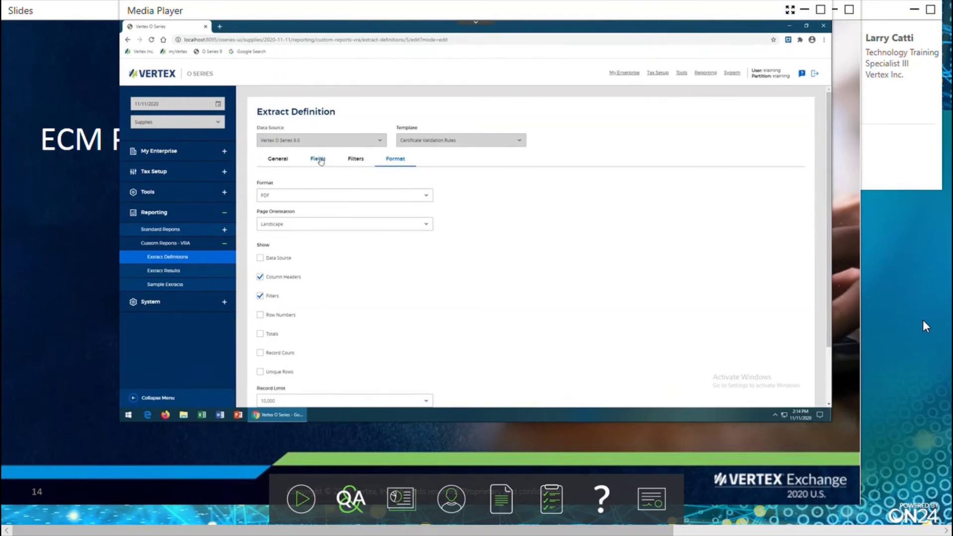
{"action": "left_click", "coordinate": [319, 159]}
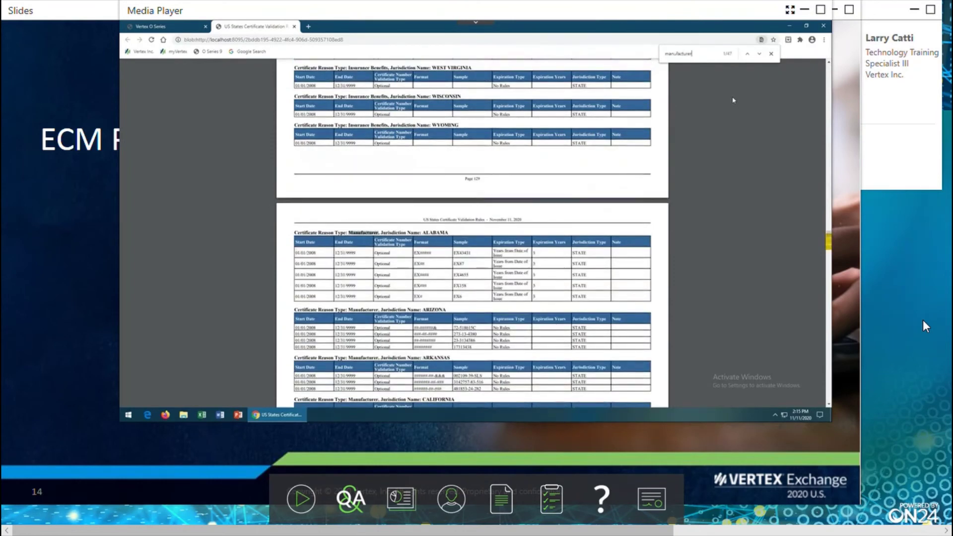
Jump to the next 'Manufacturer' match in the validation rules PDF.
{"action": "key", "text": "Return"}
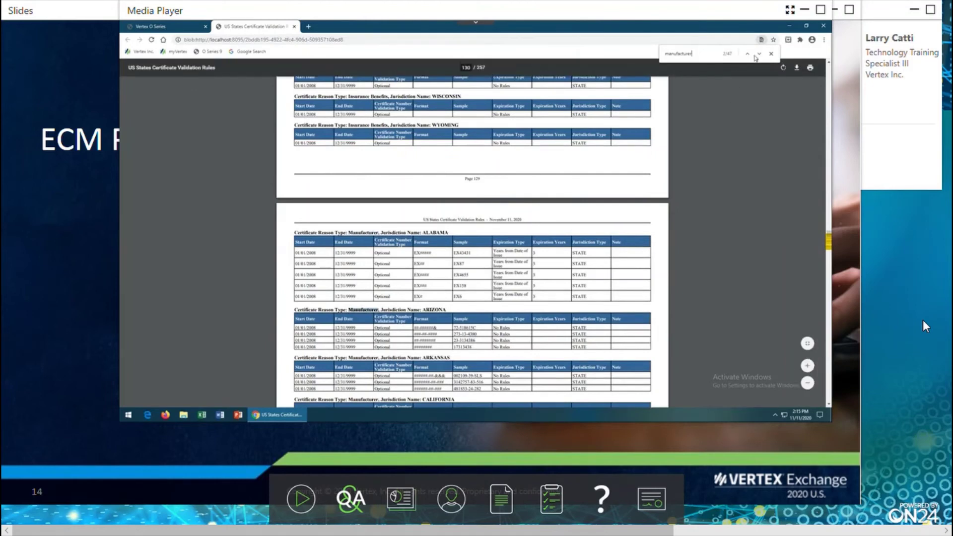